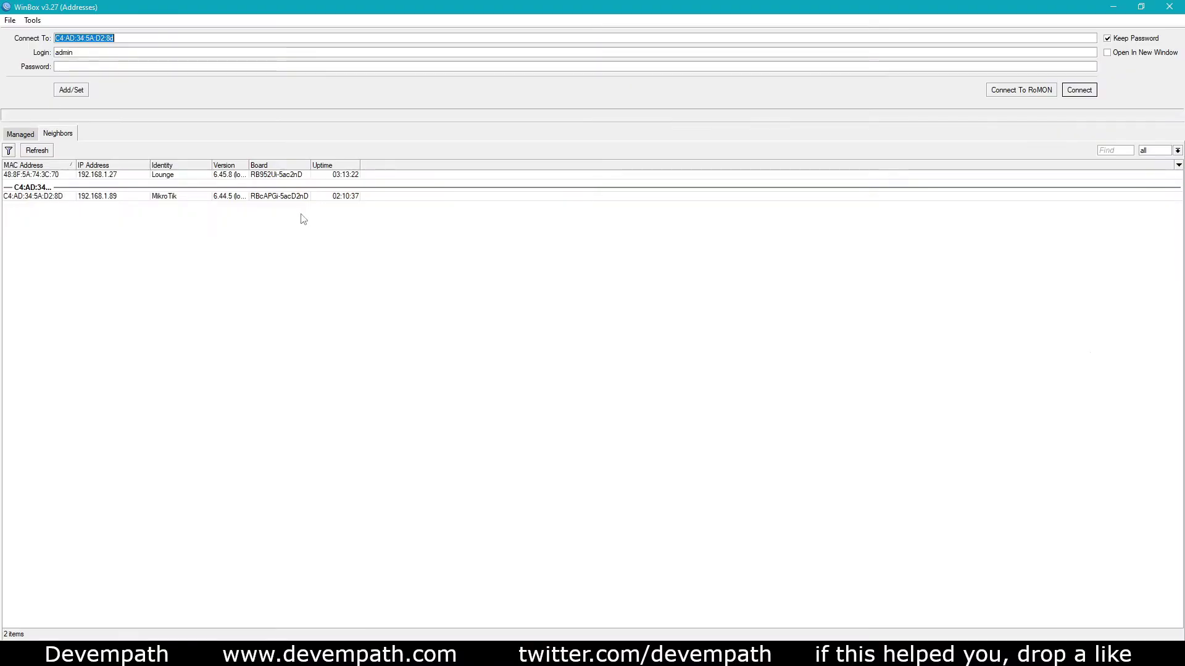
pyautogui.click(19, 134)
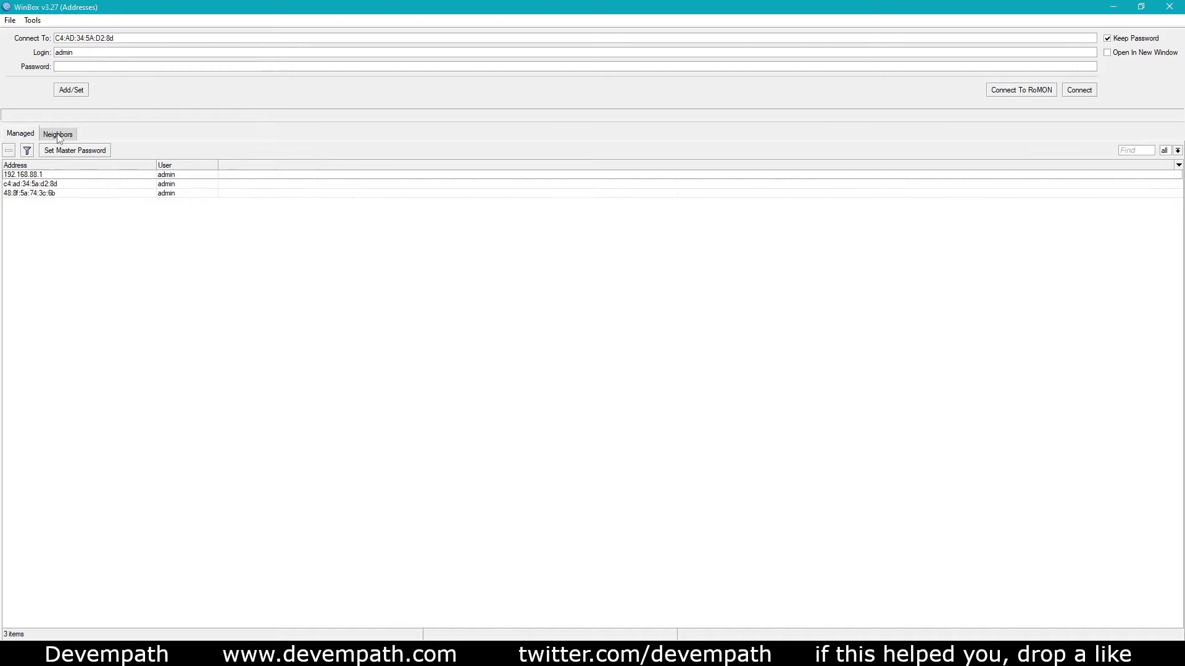
pyautogui.click(59, 134)
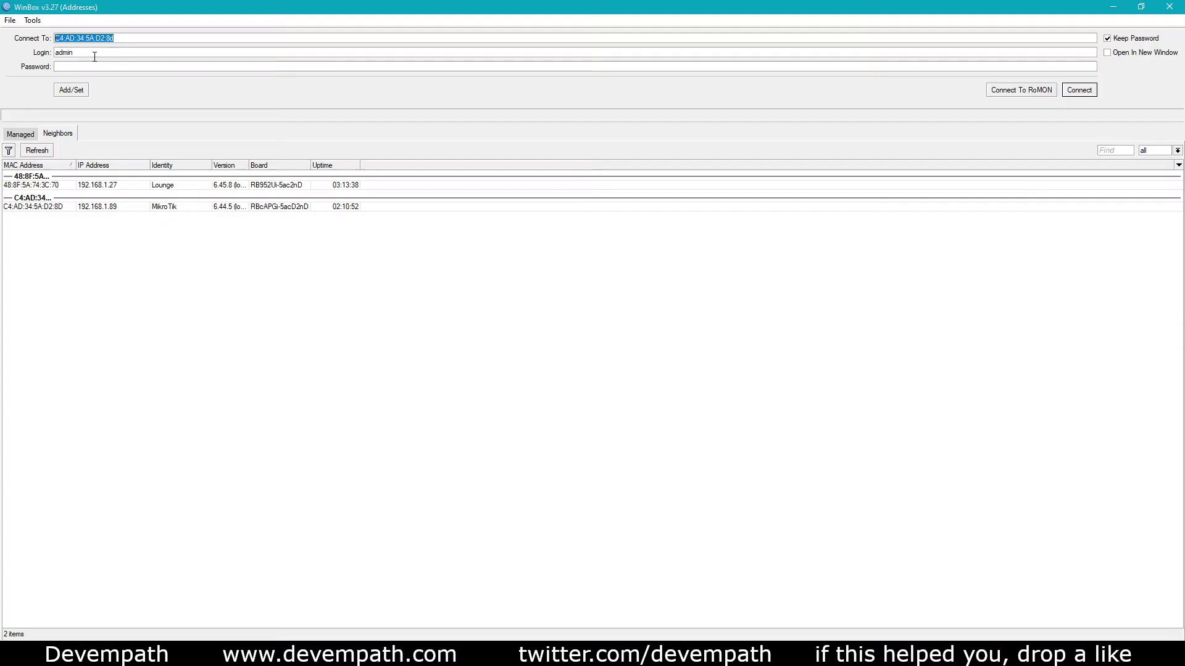
pyautogui.doubleClick(68, 54)
pyautogui.click(73, 53)
pyautogui.click(1079, 90)
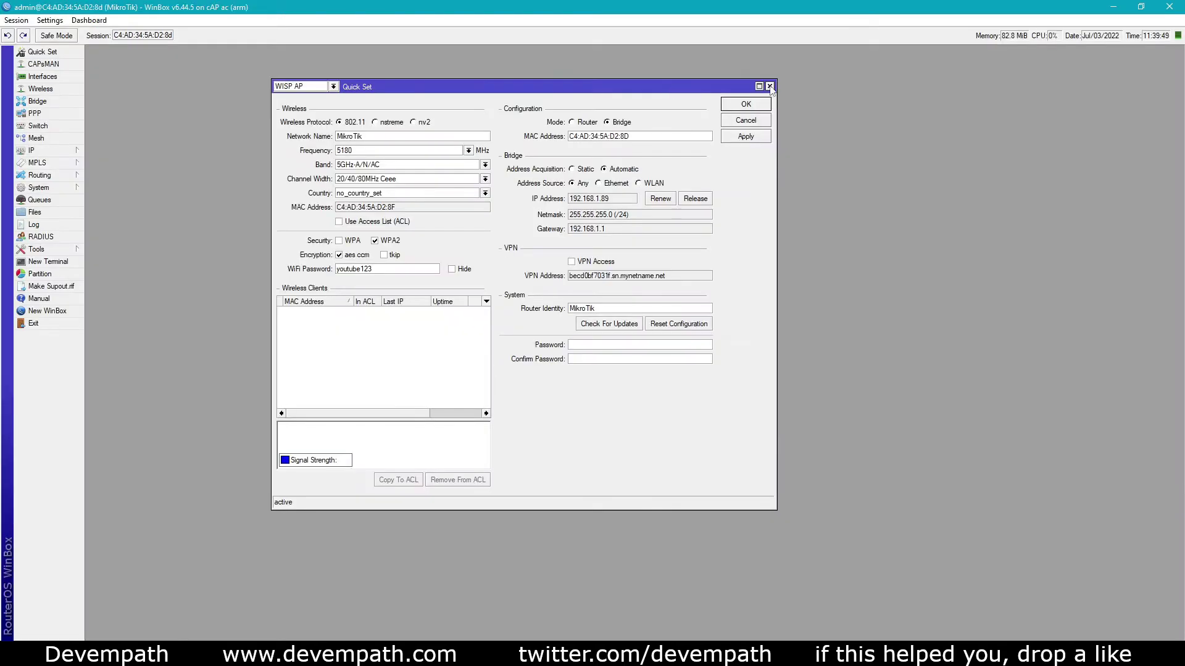
# Reset the cAP's configuration with No Default Configuration and confirm the reboot
pyautogui.click(769, 86)
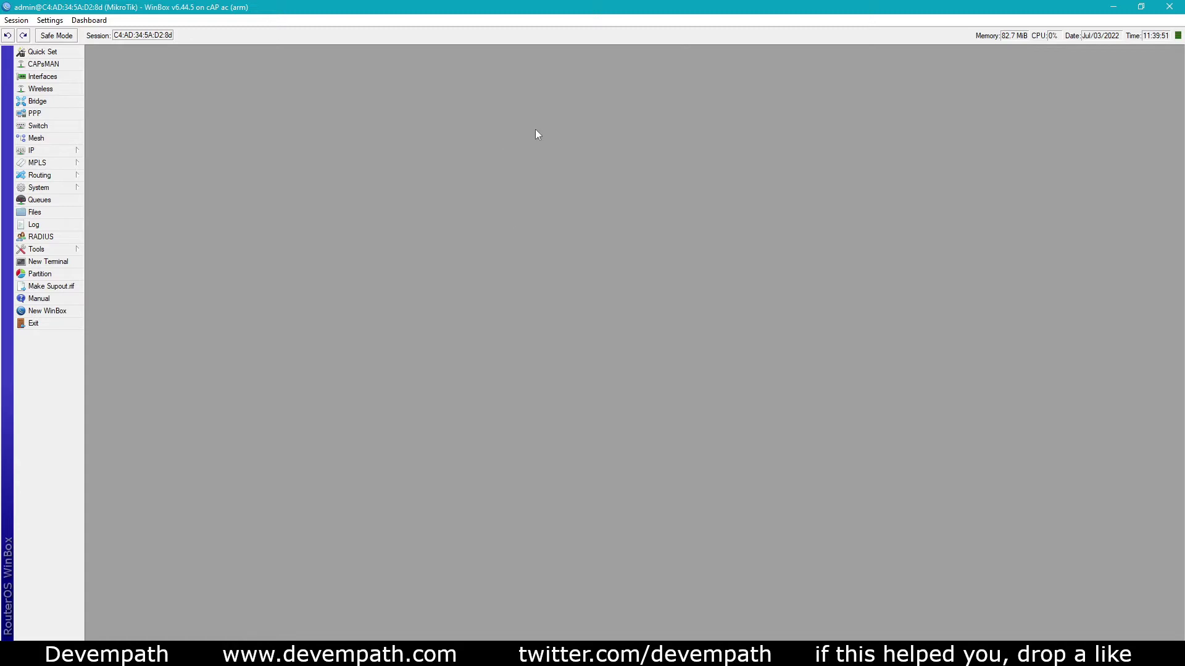
pyautogui.click(57, 187)
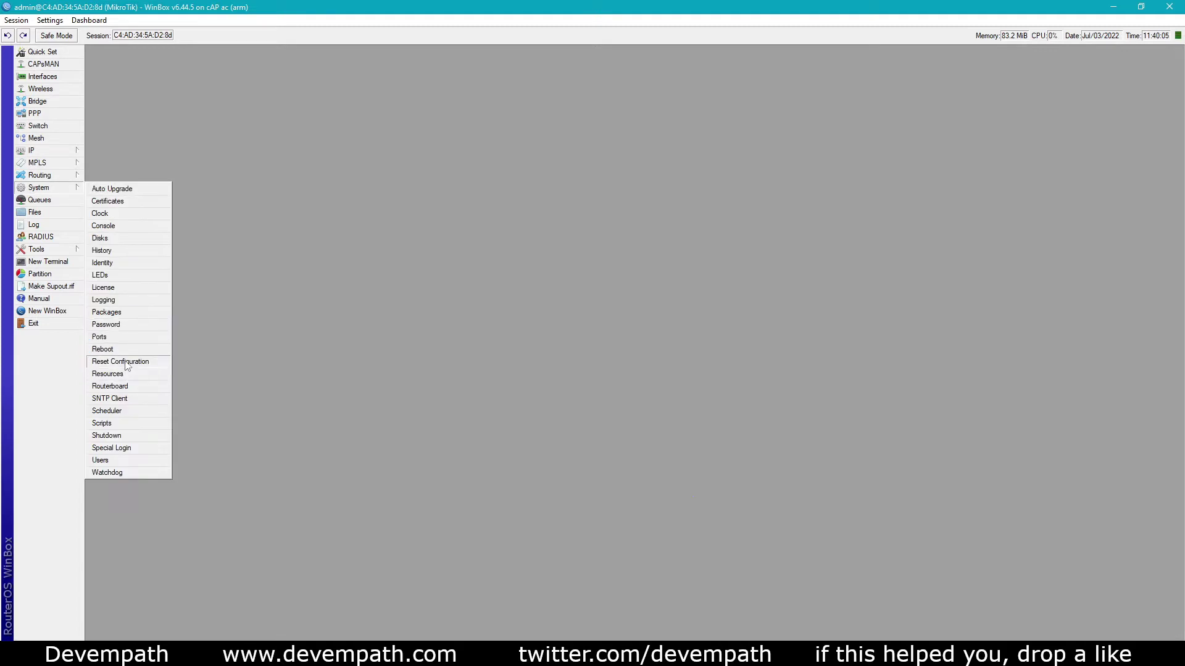
pyautogui.click(112, 362)
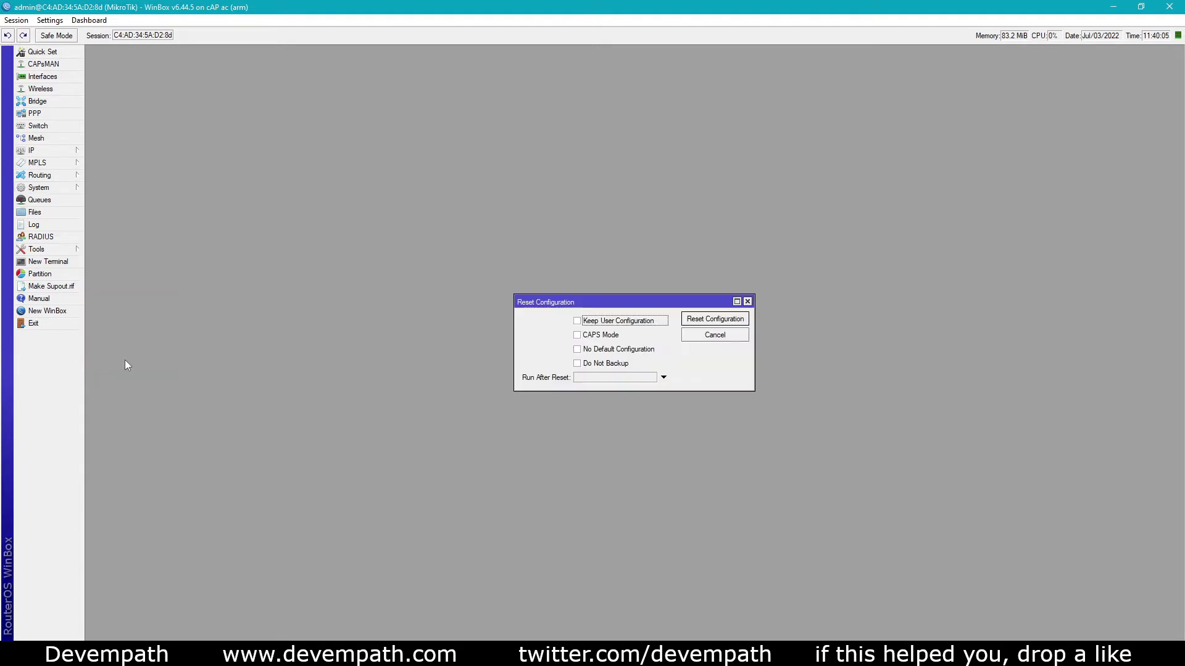
pyautogui.click(579, 350)
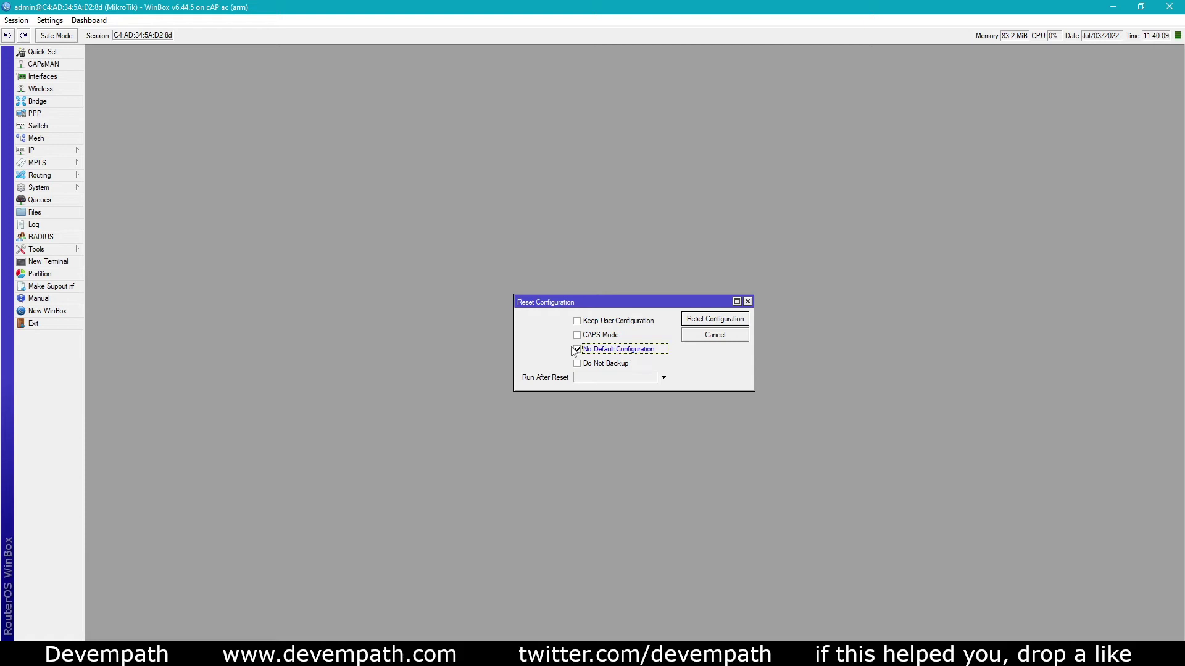
pyautogui.click(713, 319)
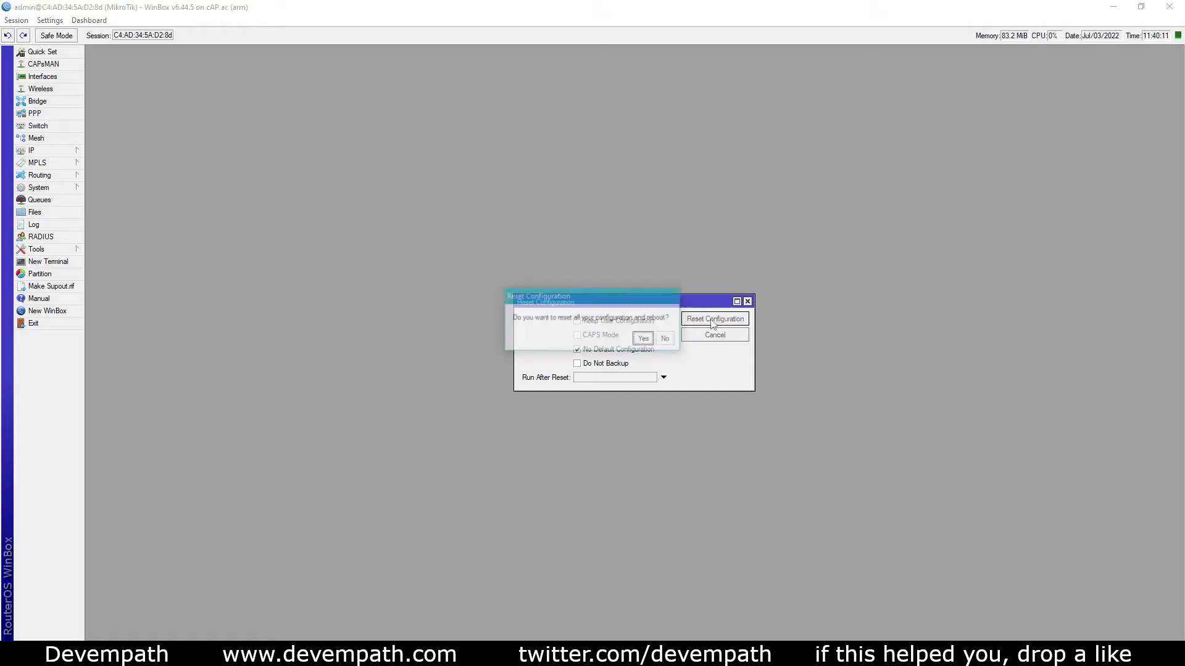
pyautogui.click(645, 340)
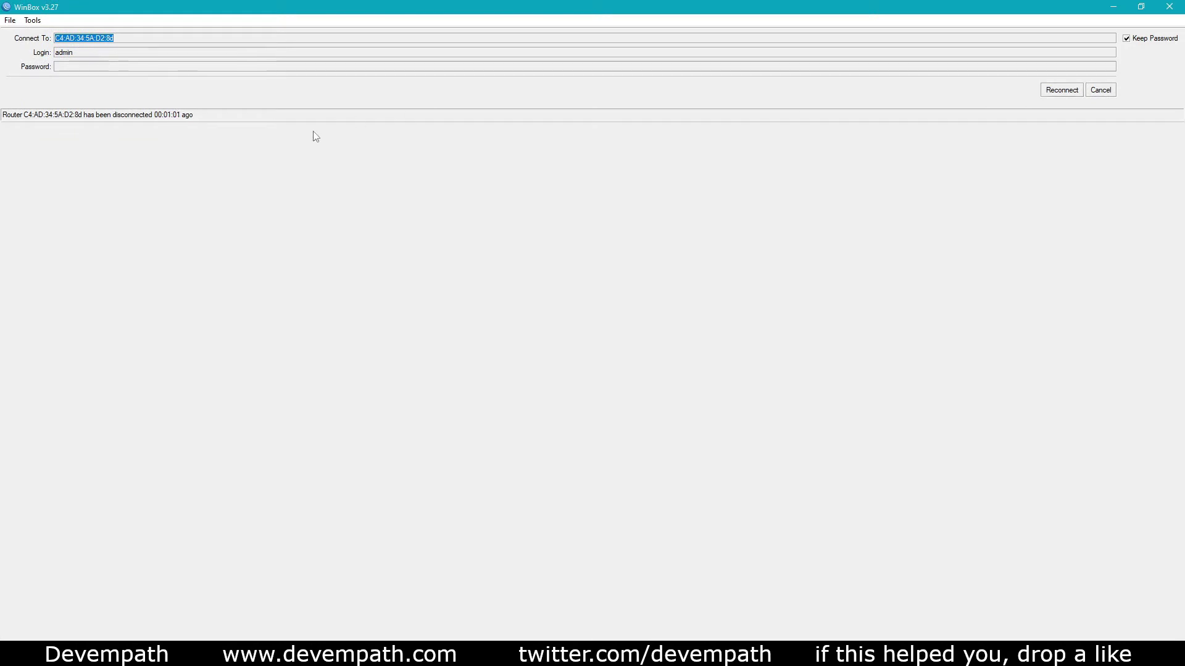
# Reconnect to the reset cAP and start a WISP AP quick setup named Devempath
pyautogui.click(1062, 90)
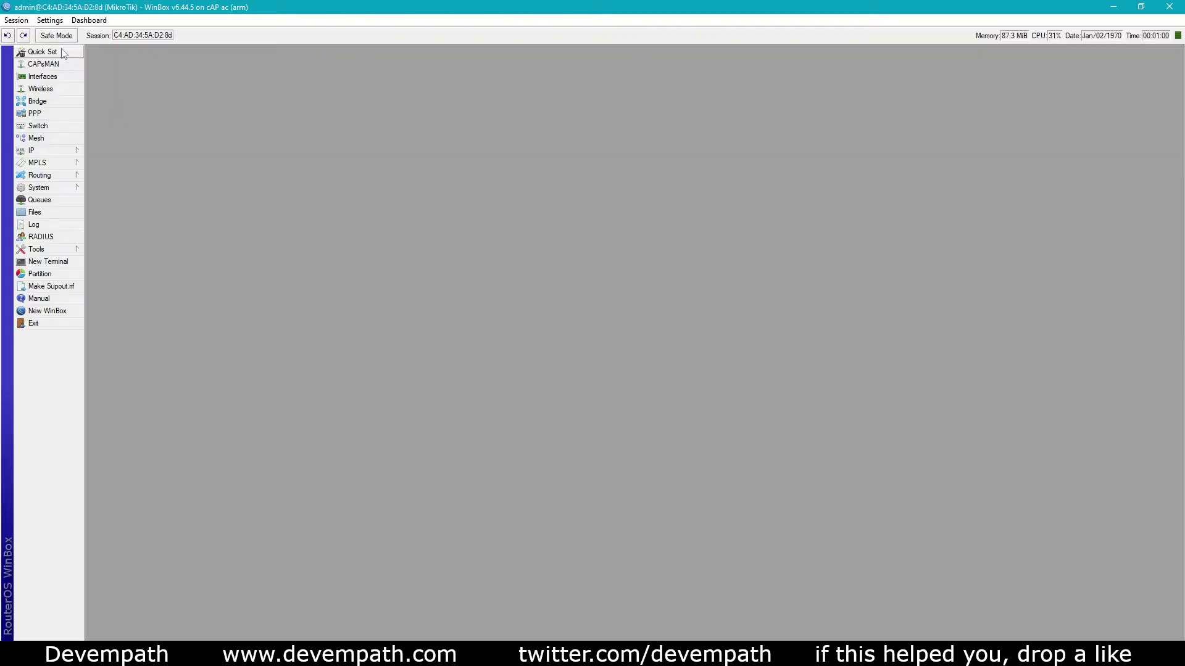
pyautogui.click(60, 51)
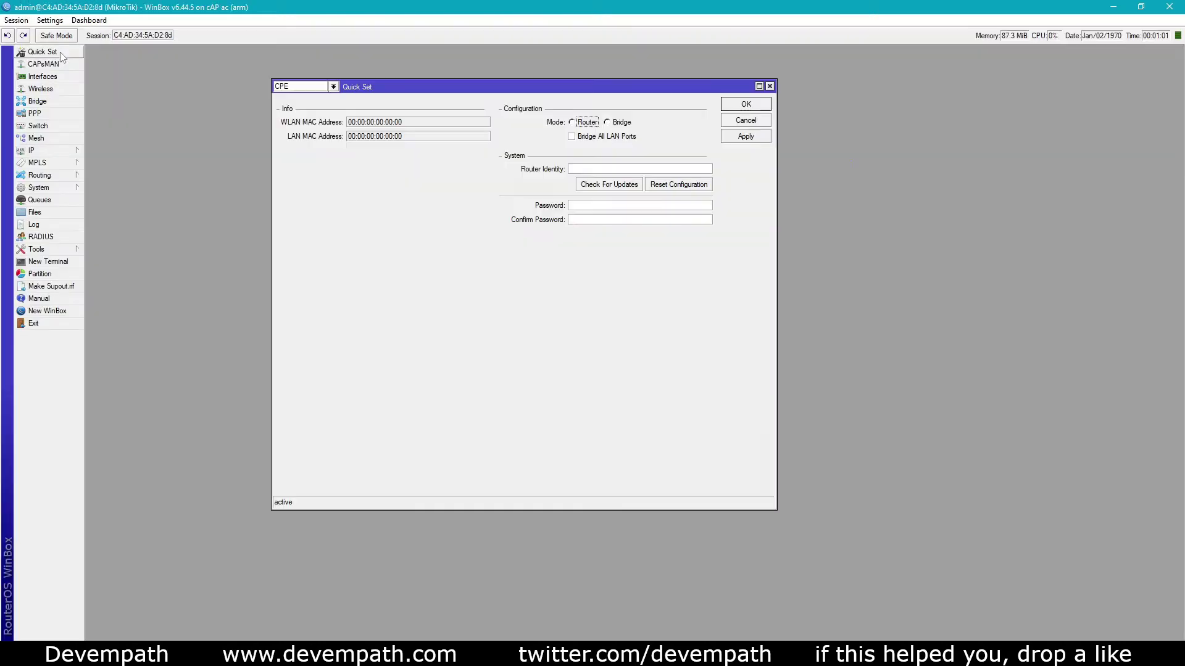
pyautogui.click(321, 86)
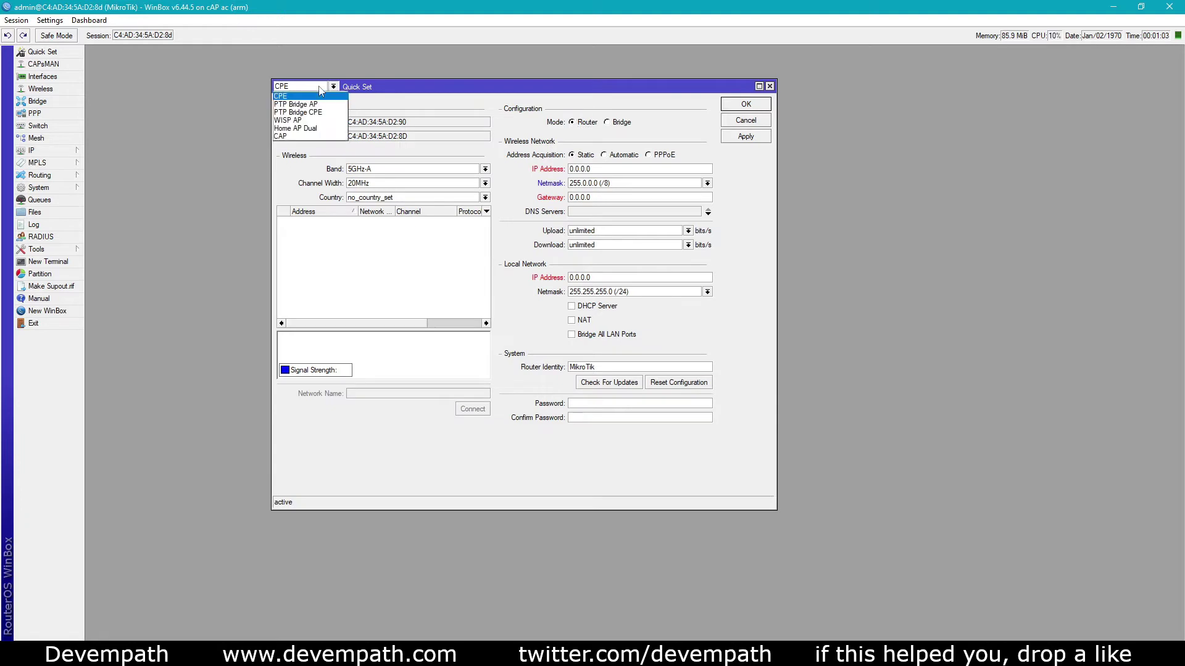
pyautogui.click(304, 121)
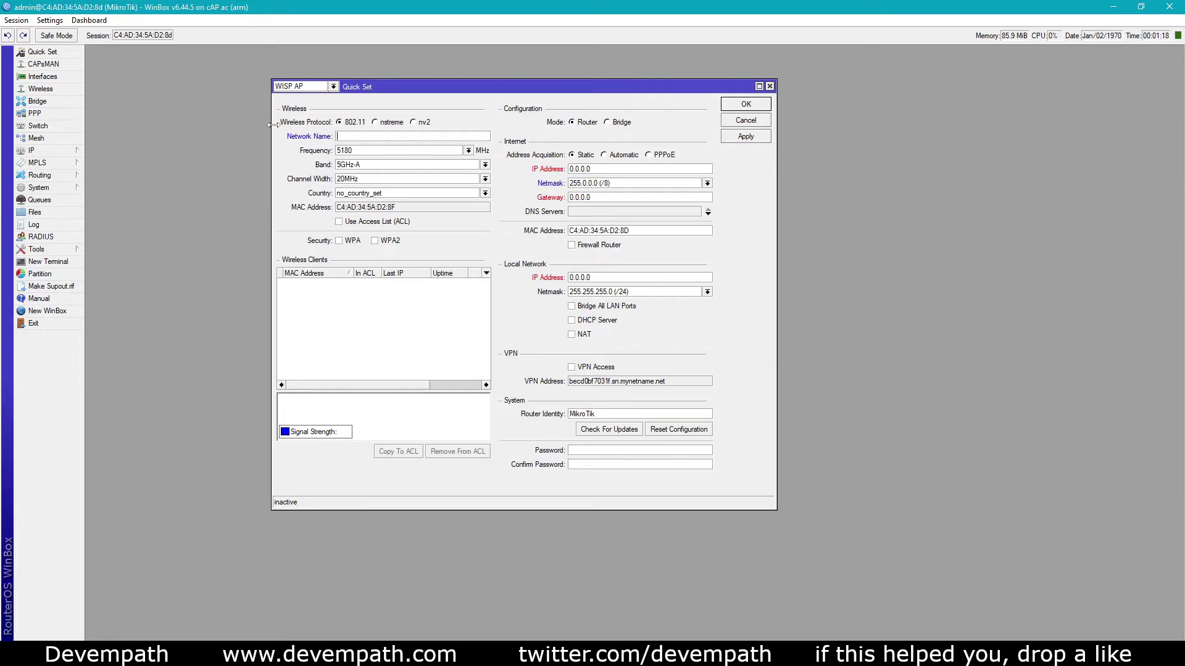
pyautogui.write('Devempath')
# Set the wireless band to 5GHz-A/N/AC and channel width to 20/40/80MHz Ceee
pyautogui.click(349, 165)
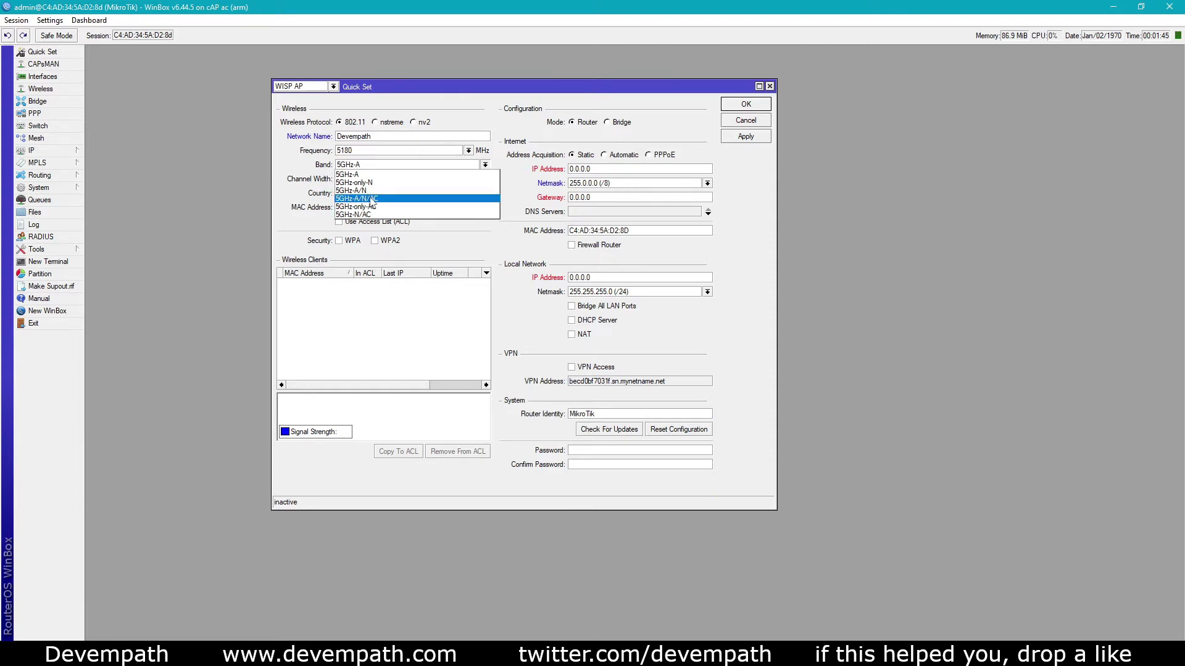
pyautogui.click(369, 199)
pyautogui.click(358, 180)
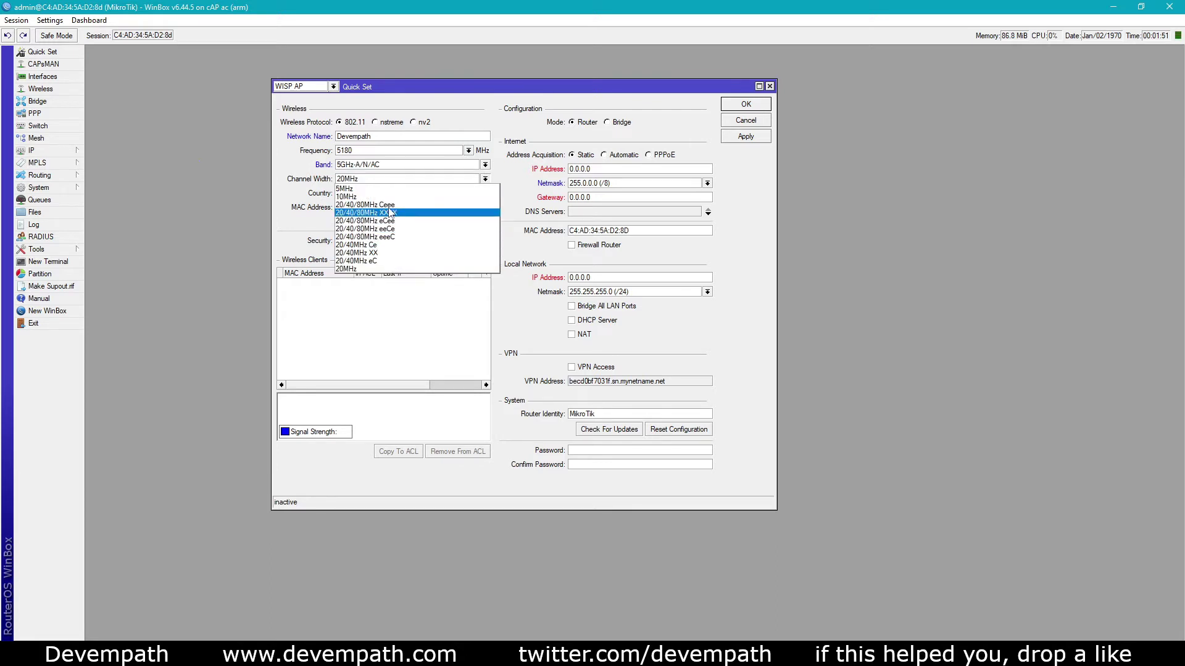
pyautogui.click(365, 205)
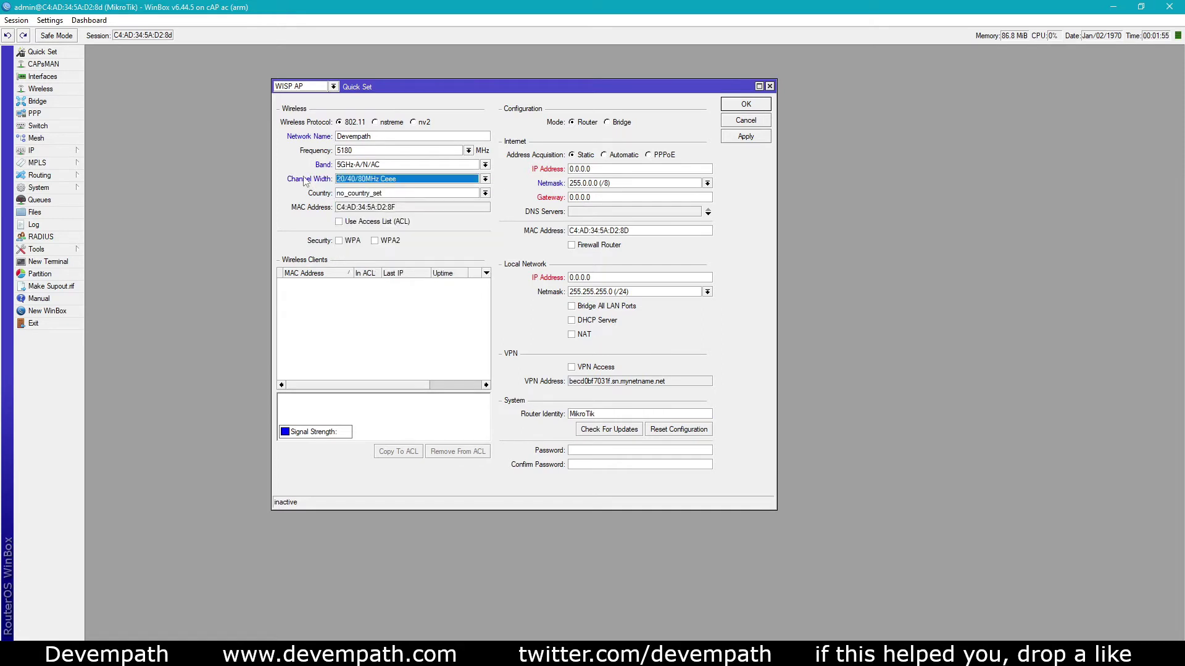
# Enable WPA2 security and enter the Wi-Fi password
pyautogui.click(378, 241)
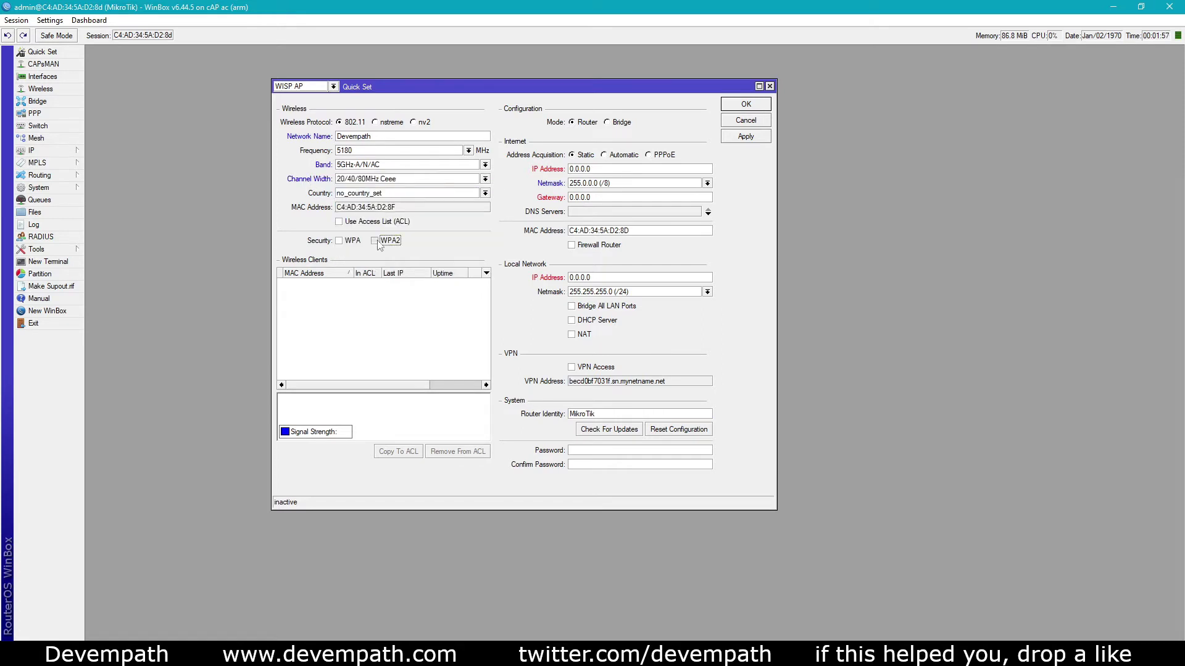
pyautogui.click(348, 269)
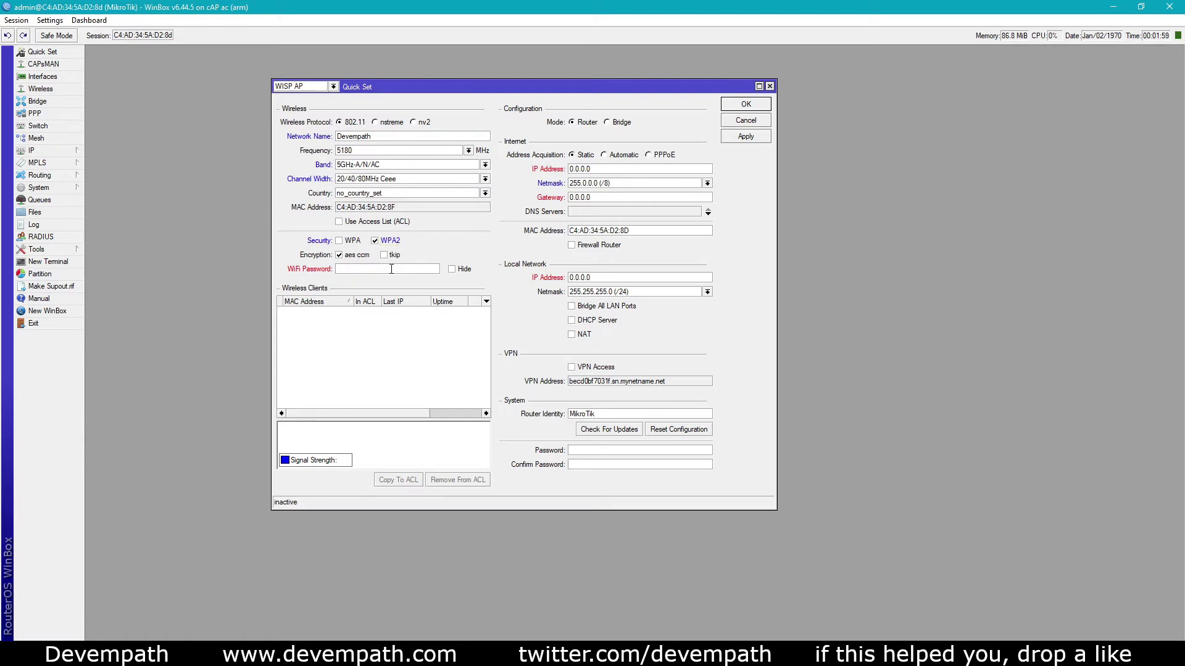
pyautogui.click(461, 270)
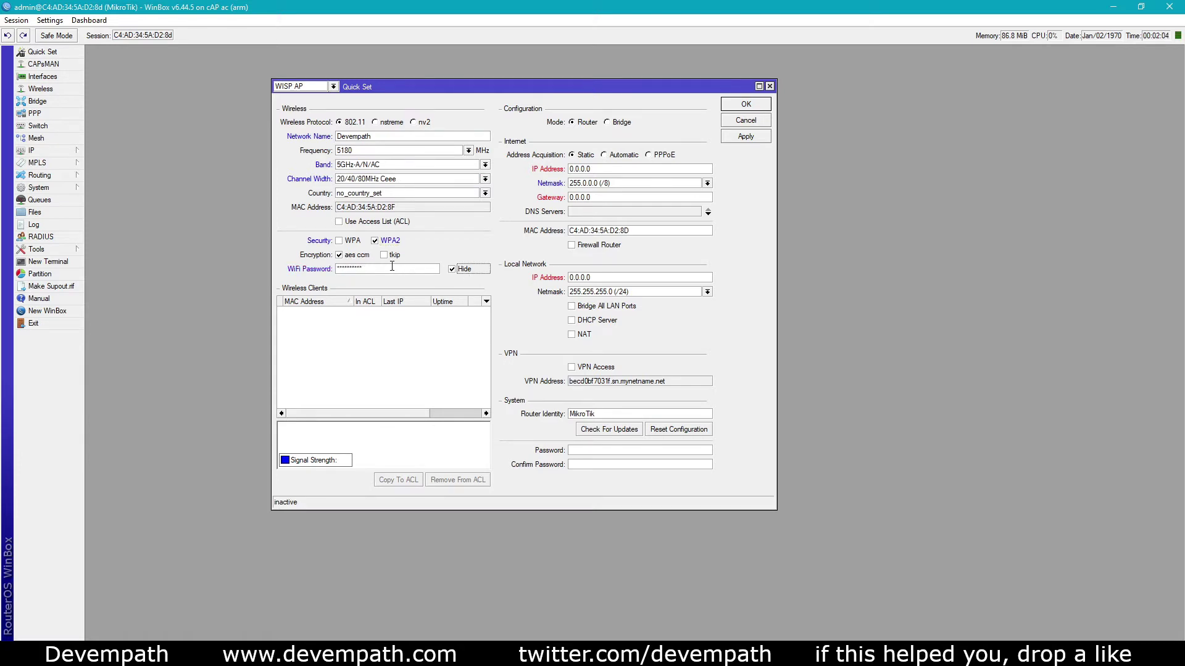
pyautogui.click(461, 270)
# Use Bridge mode with all LAN ports bridged and automatic addressing, then apply
pyautogui.click(607, 123)
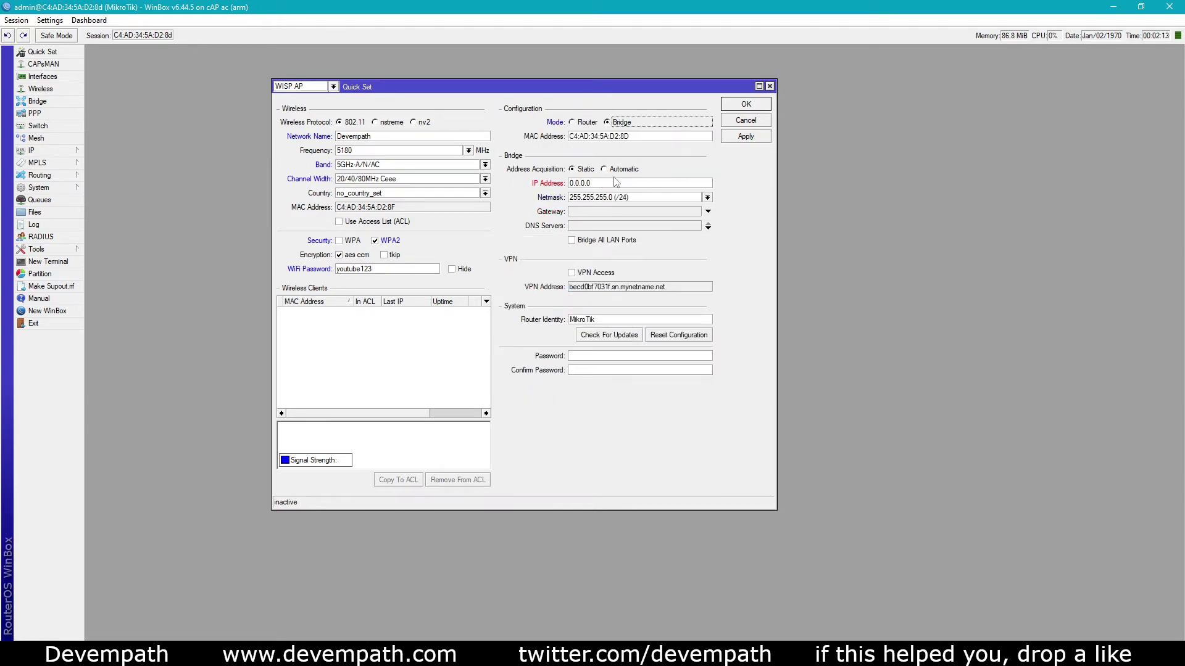
pyautogui.click(599, 241)
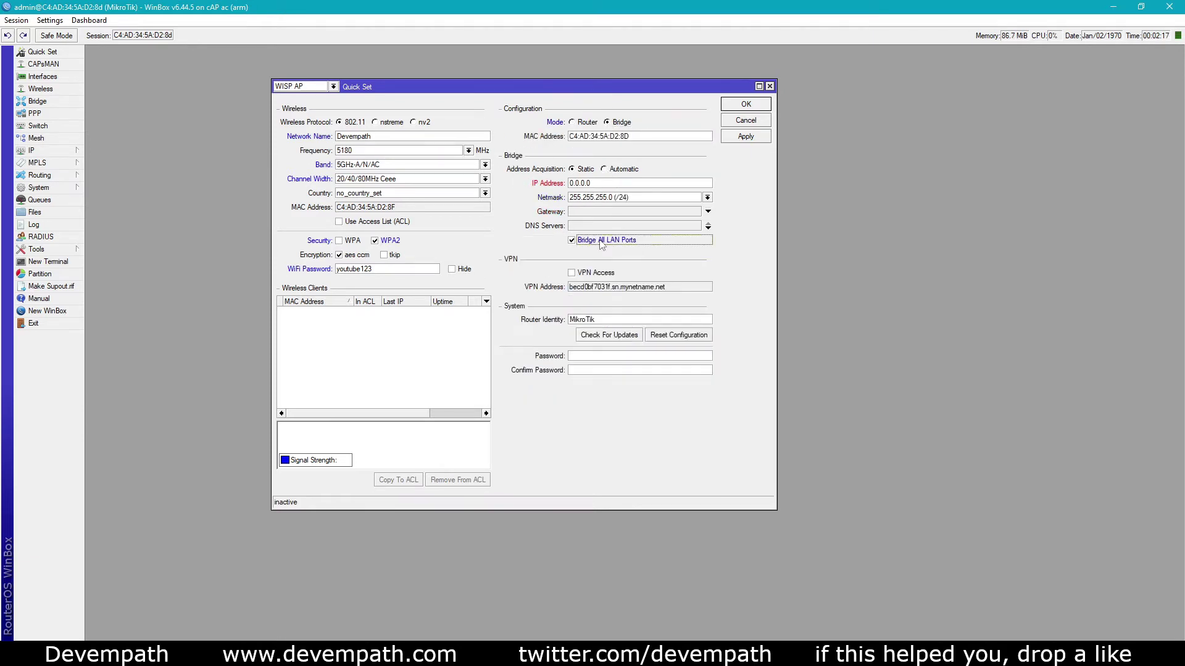
pyautogui.click(606, 170)
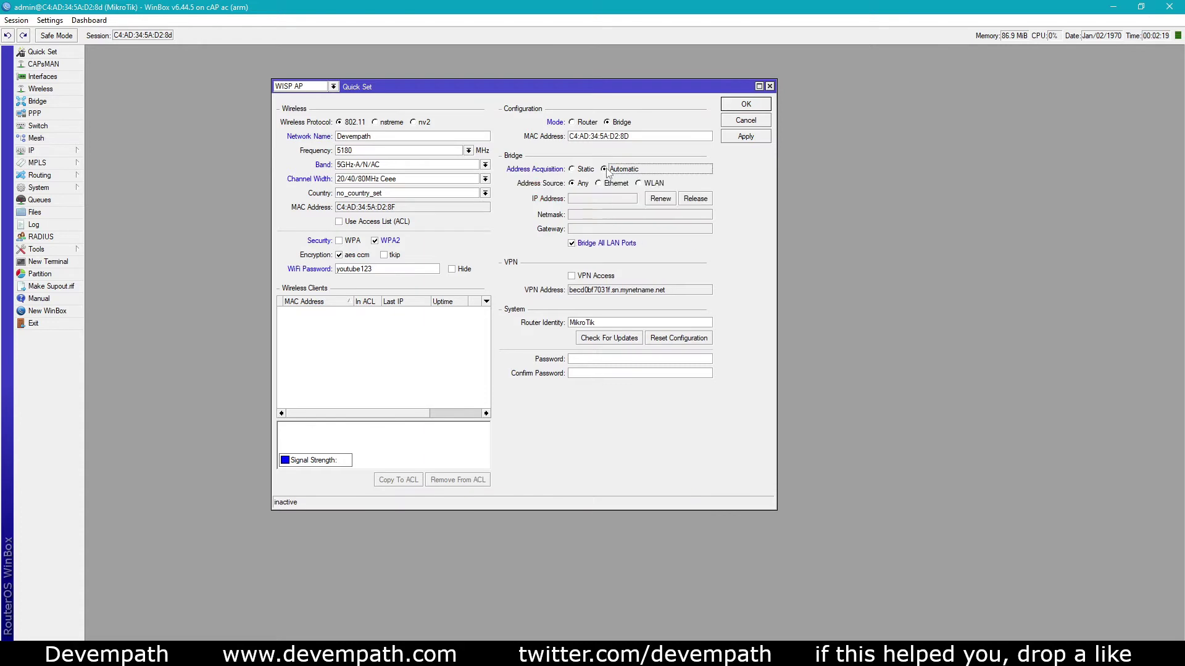
pyautogui.click(747, 137)
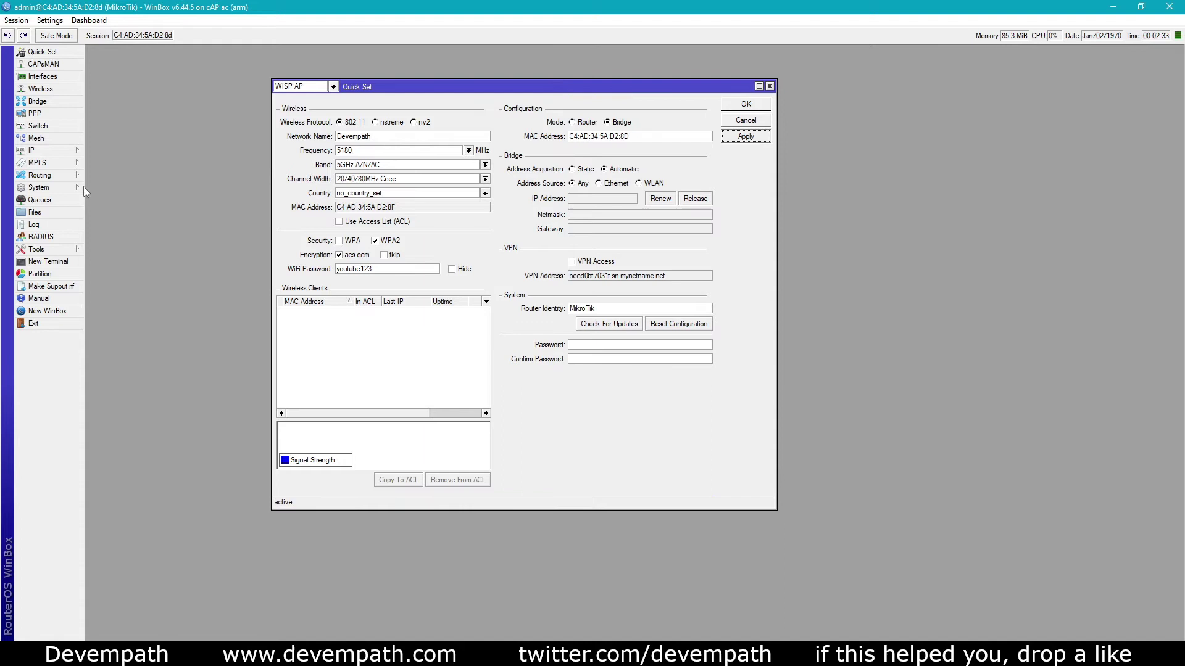
# Reboot the cAP from the System menu and confirm
pyautogui.click(67, 187)
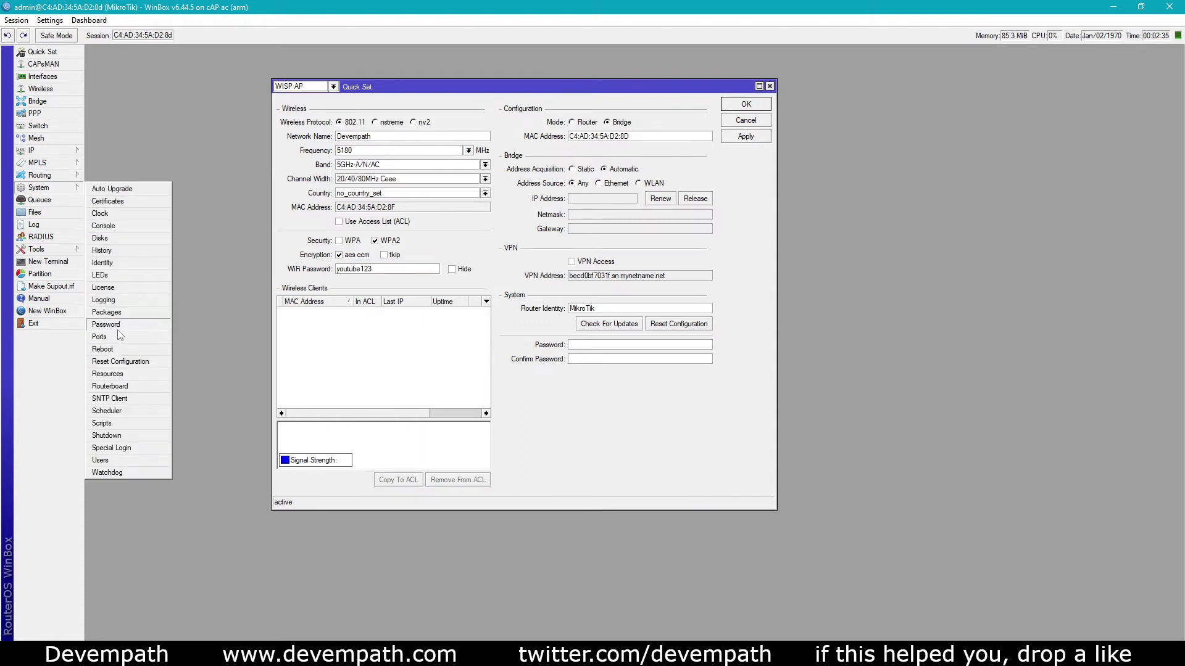
pyautogui.click(62, 188)
pyautogui.click(62, 188)
pyautogui.click(120, 349)
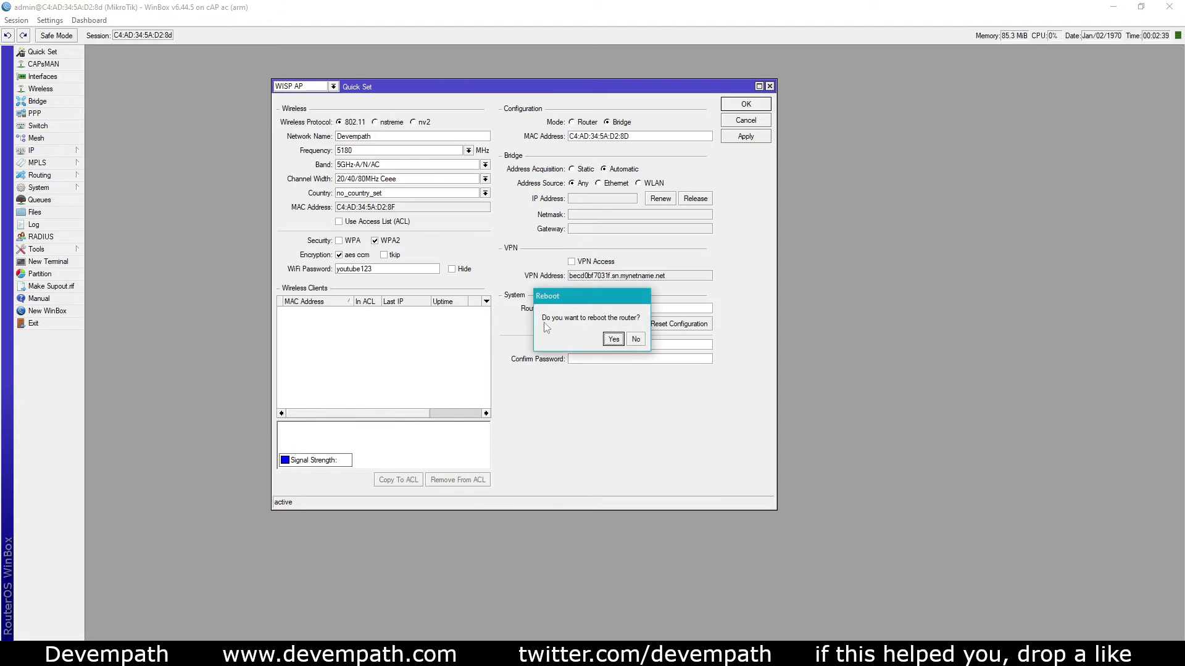
pyautogui.click(614, 340)
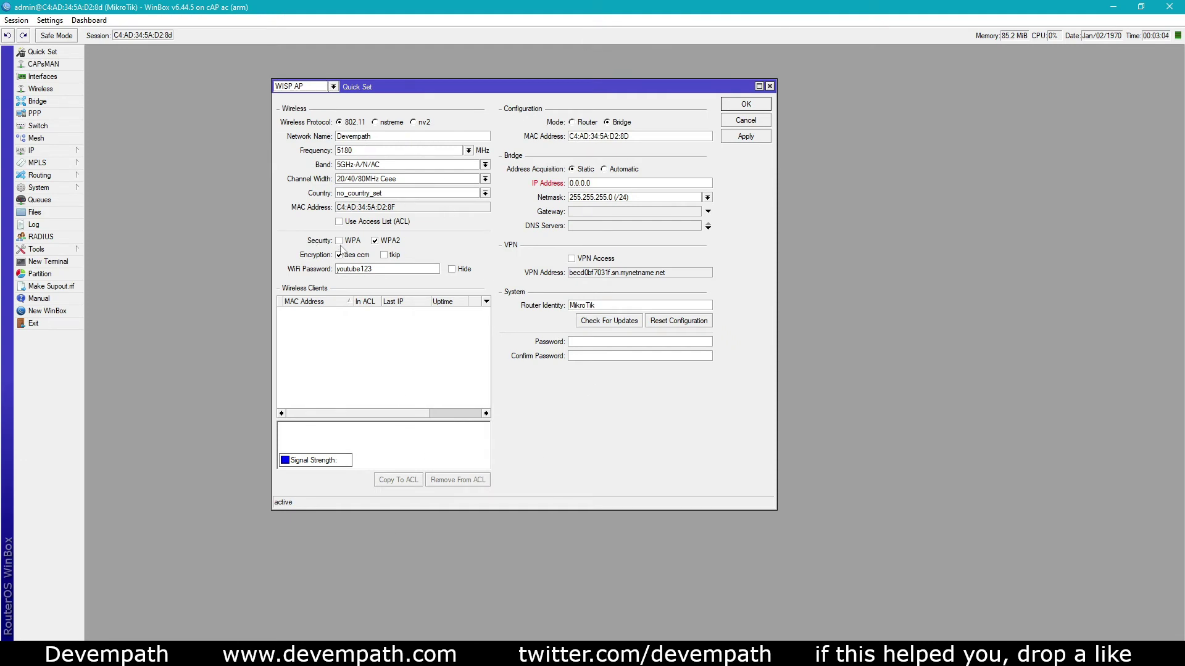
# Switch bridge address acquisition back to Automatic, apply it, and close Quick Set with OK
pyautogui.click(315, 271)
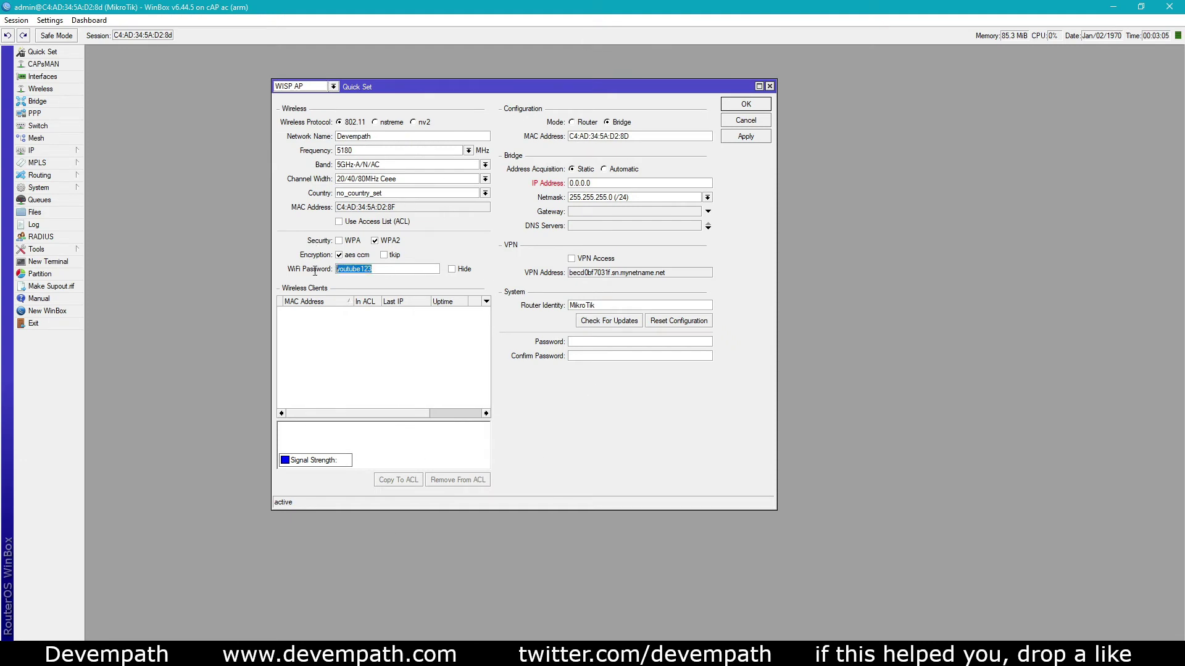
pyautogui.click(389, 270)
pyautogui.click(604, 169)
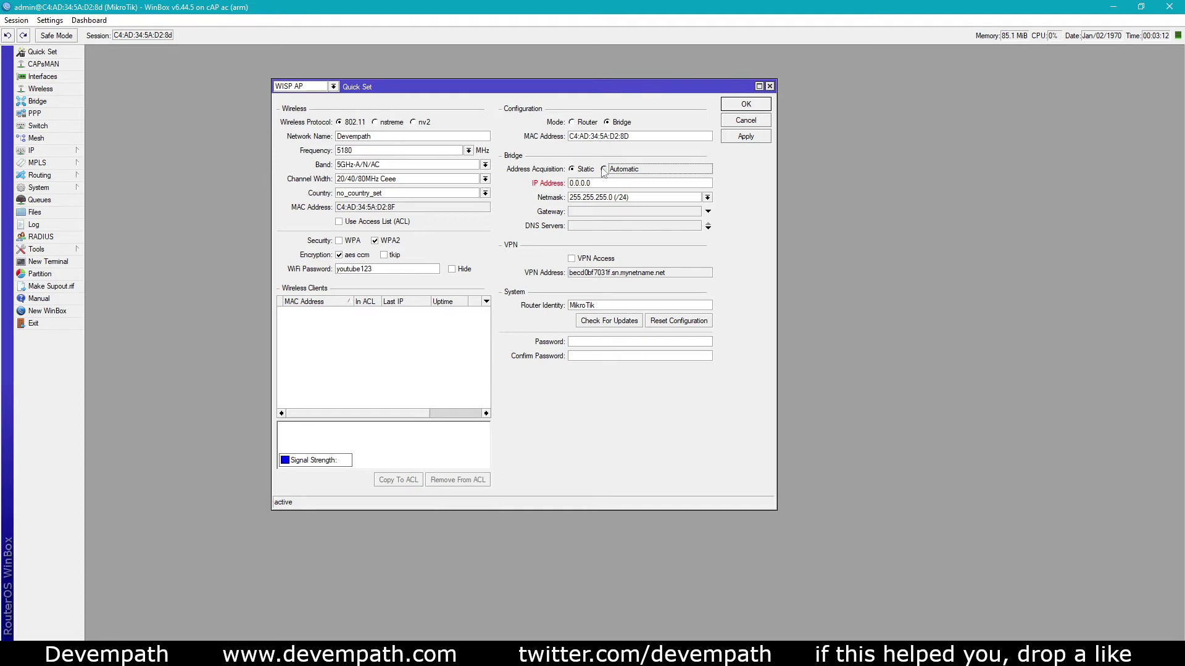
pyautogui.click(744, 138)
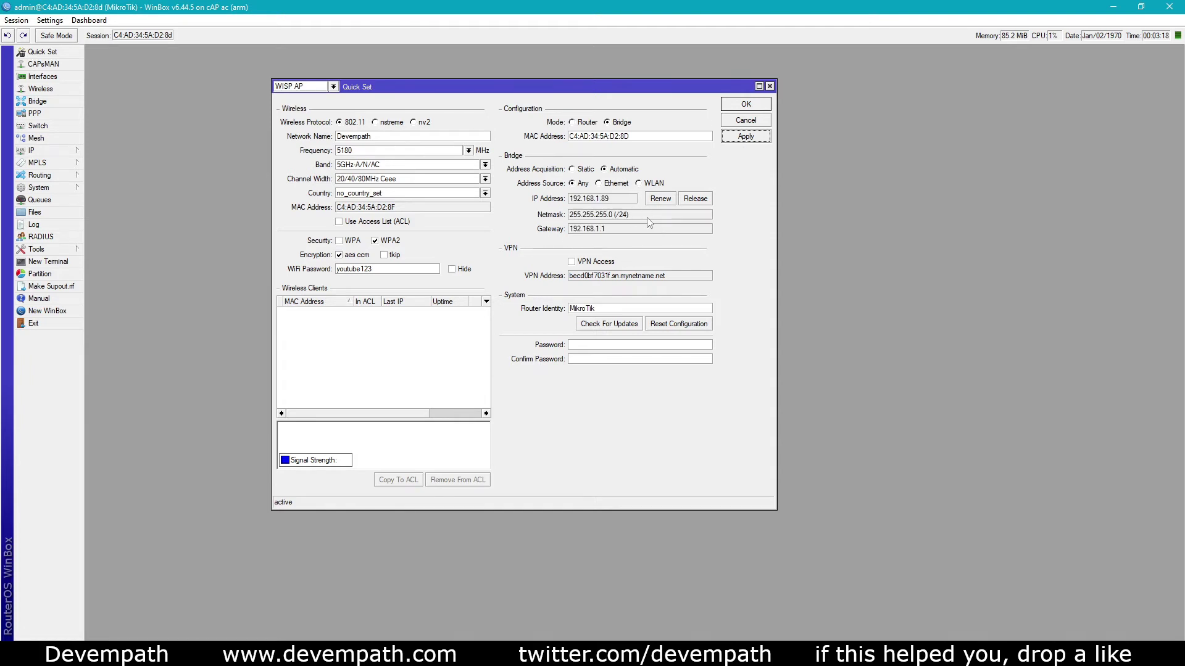
pyautogui.click(755, 109)
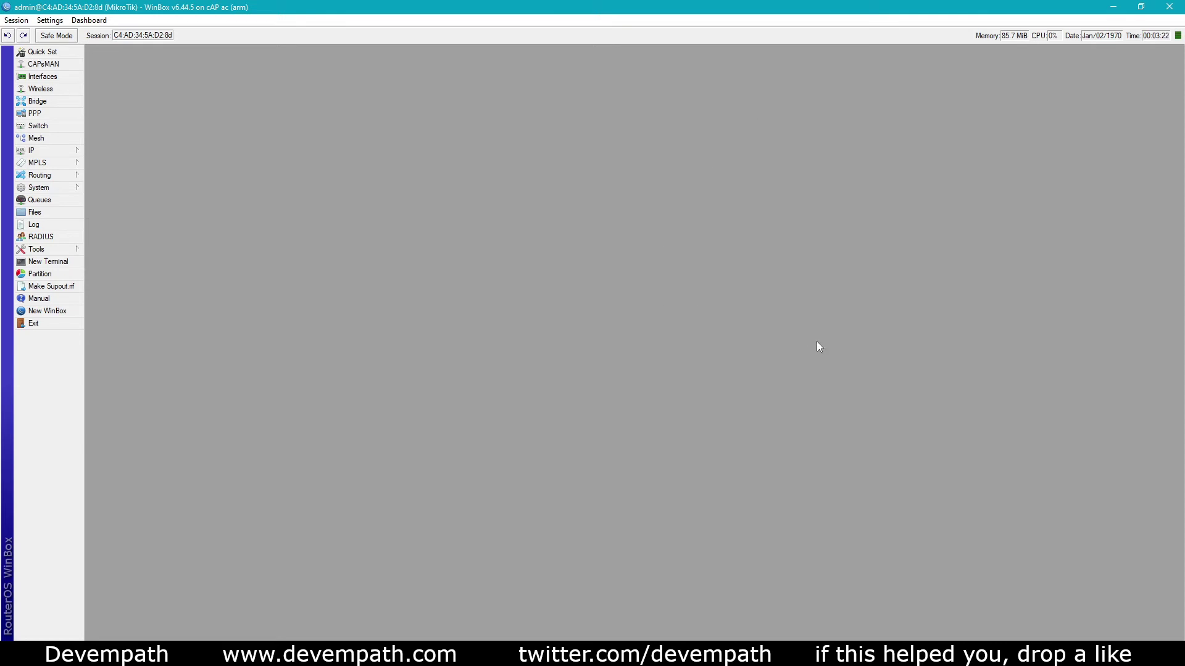
# Join the Devempath Wi-Fi network in Windows using its network security key
pyautogui.click(1061, 639)
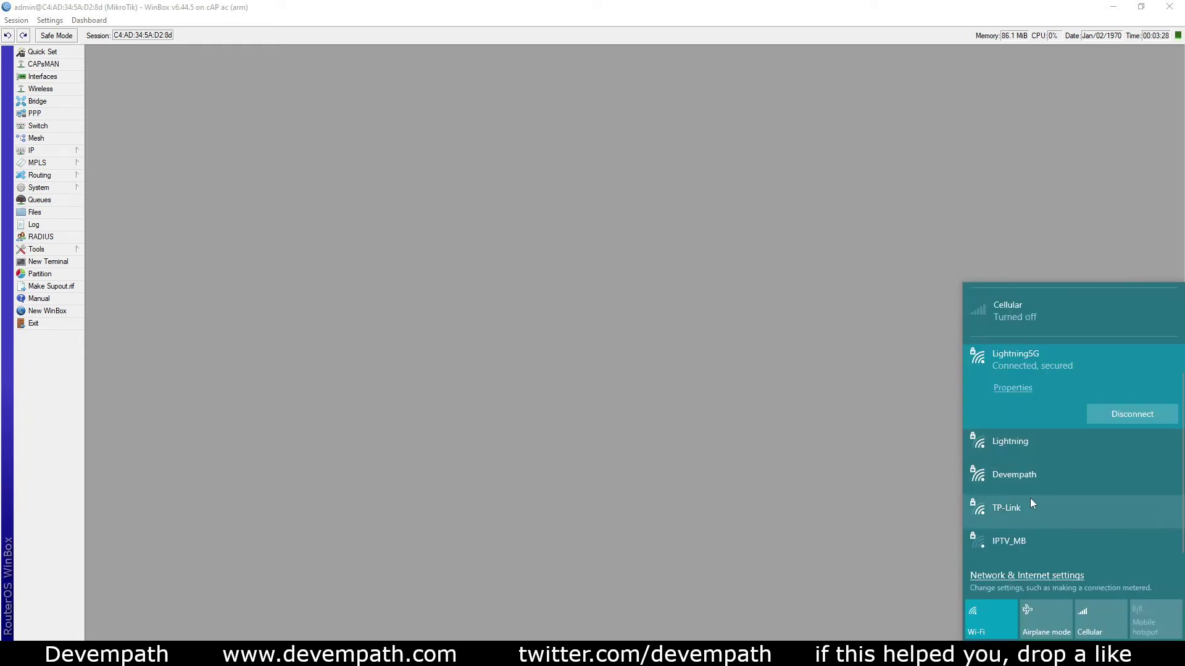
pyautogui.click(1028, 479)
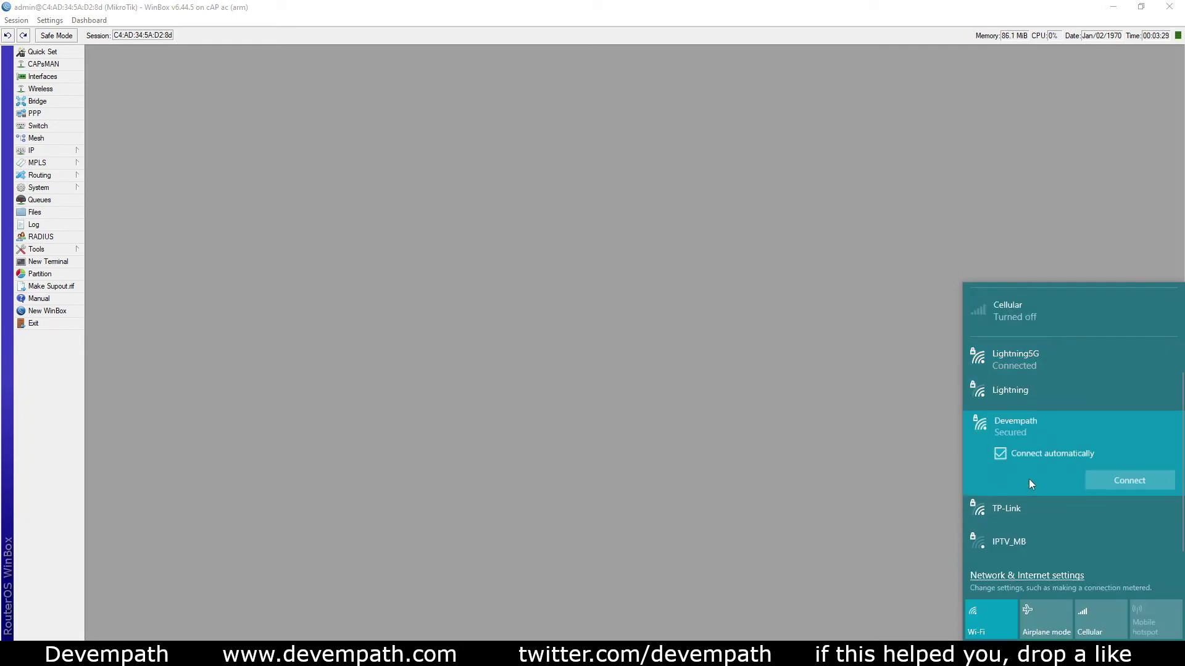
pyautogui.click(1123, 481)
pyautogui.write('••••••')
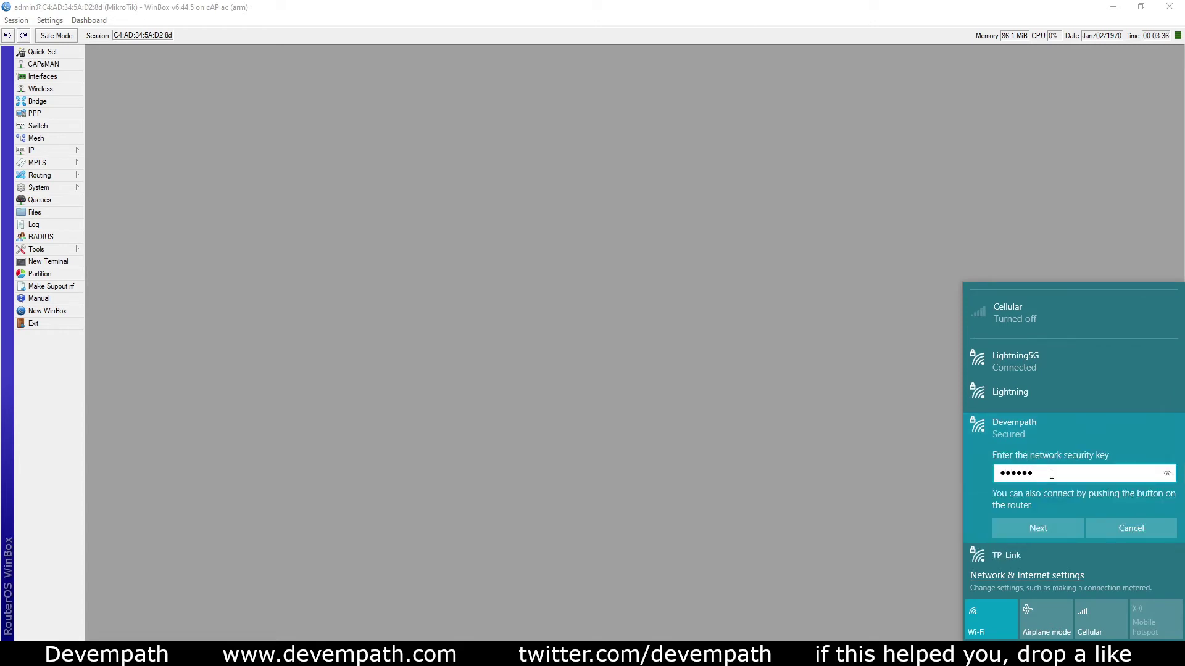
pyautogui.write('••••')
pyautogui.click(1167, 475)
pyautogui.click(1056, 526)
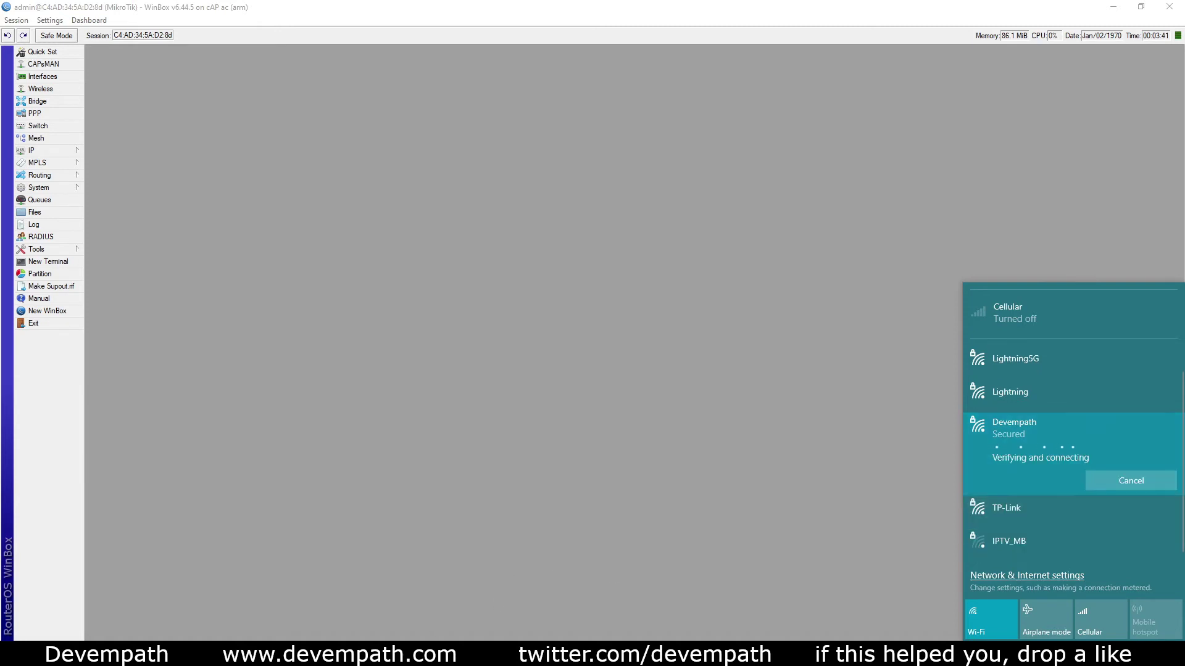
# Dismiss the network list and close the Edge window showing the Speedtest page
pyautogui.press('Escape')
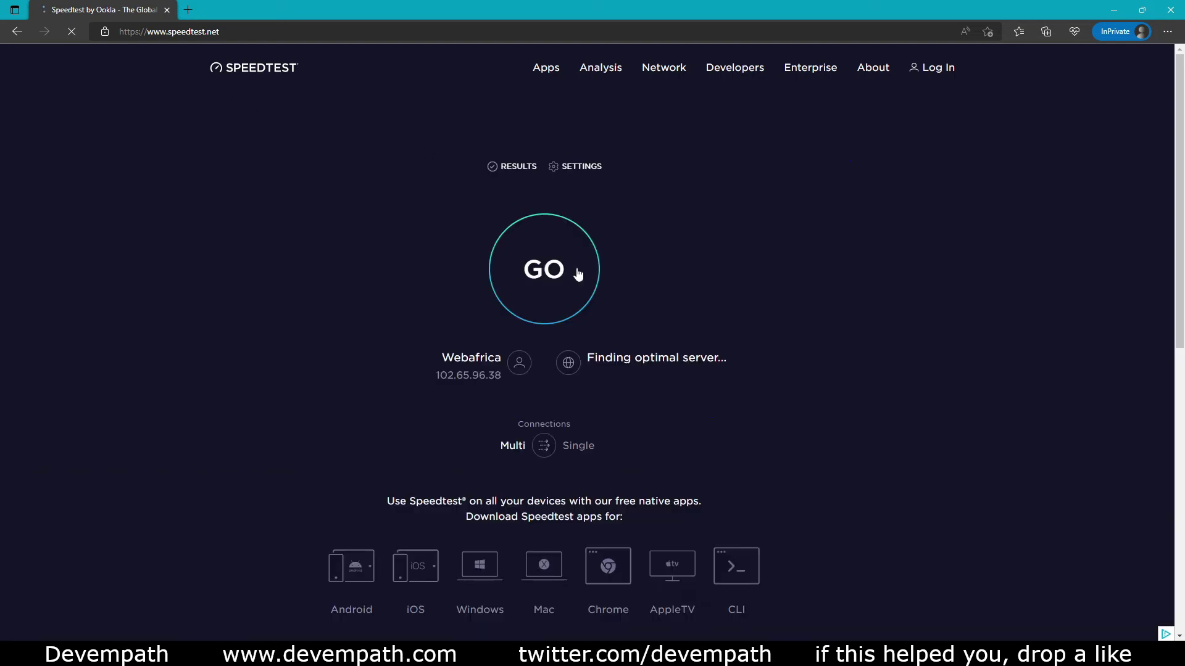
pyautogui.click(1171, 6)
# Review and cancel Quick Set, glance at Interfaces, then bring up the Wireless Tables
pyautogui.click(72, 53)
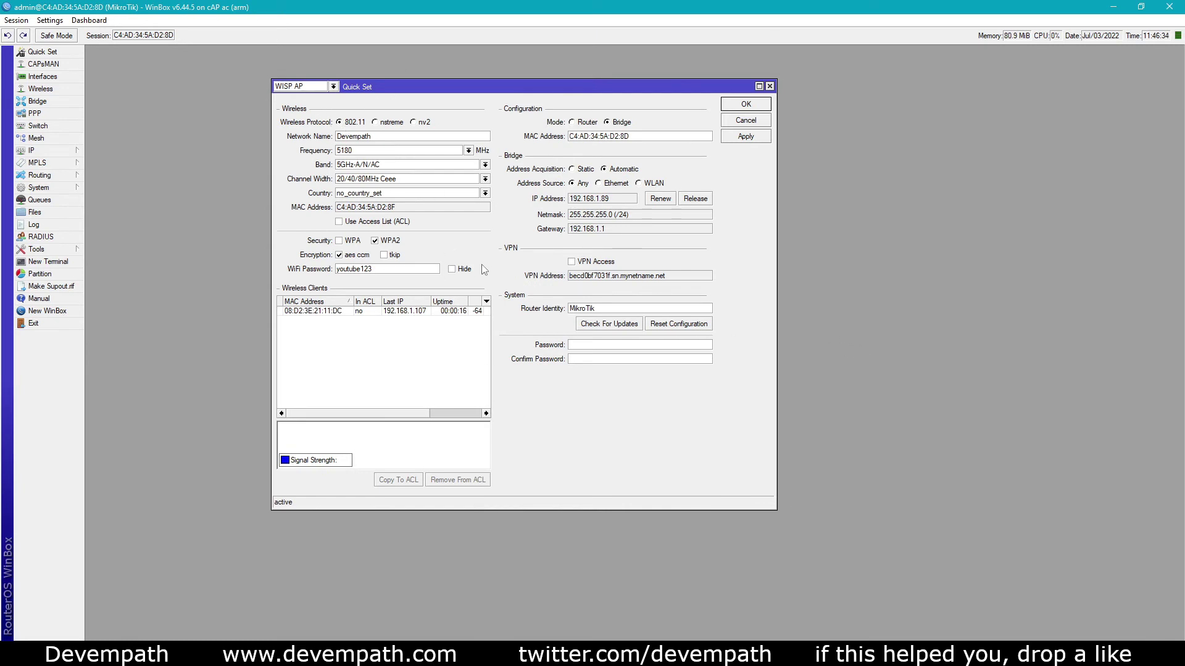
pyautogui.click(745, 121)
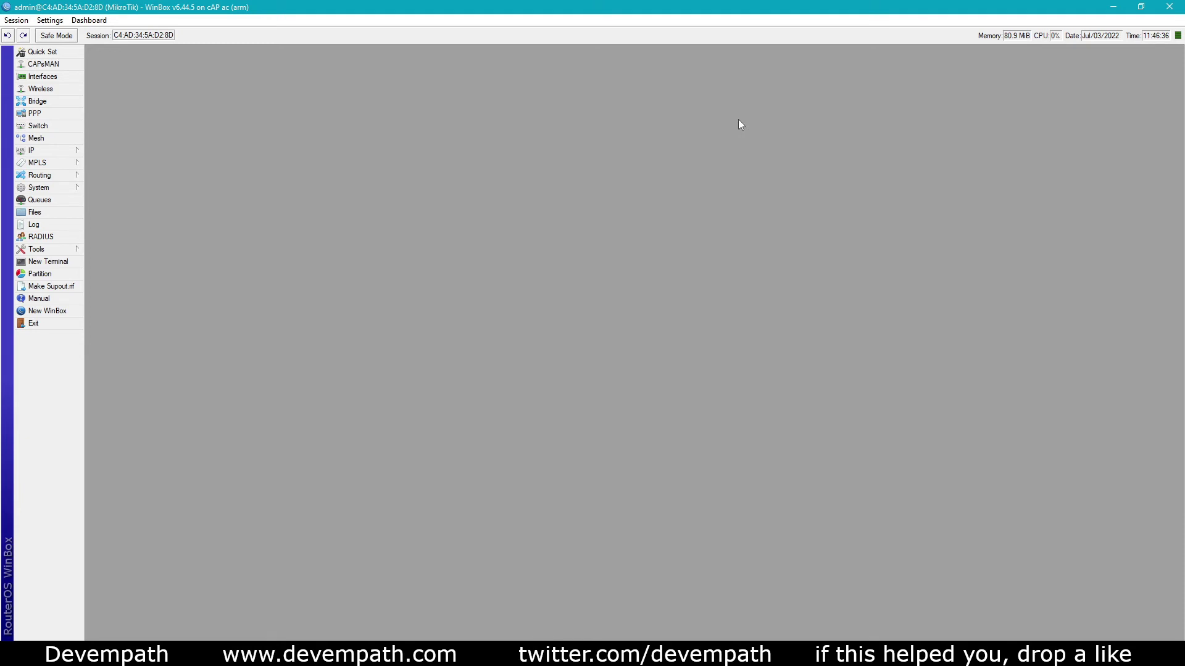
pyautogui.click(42, 77)
pyautogui.click(583, 234)
pyautogui.click(41, 89)
# Inspect wlan2's properties, confirming ap bridge mode and SSID Devempath, without changes
pyautogui.click(260, 470)
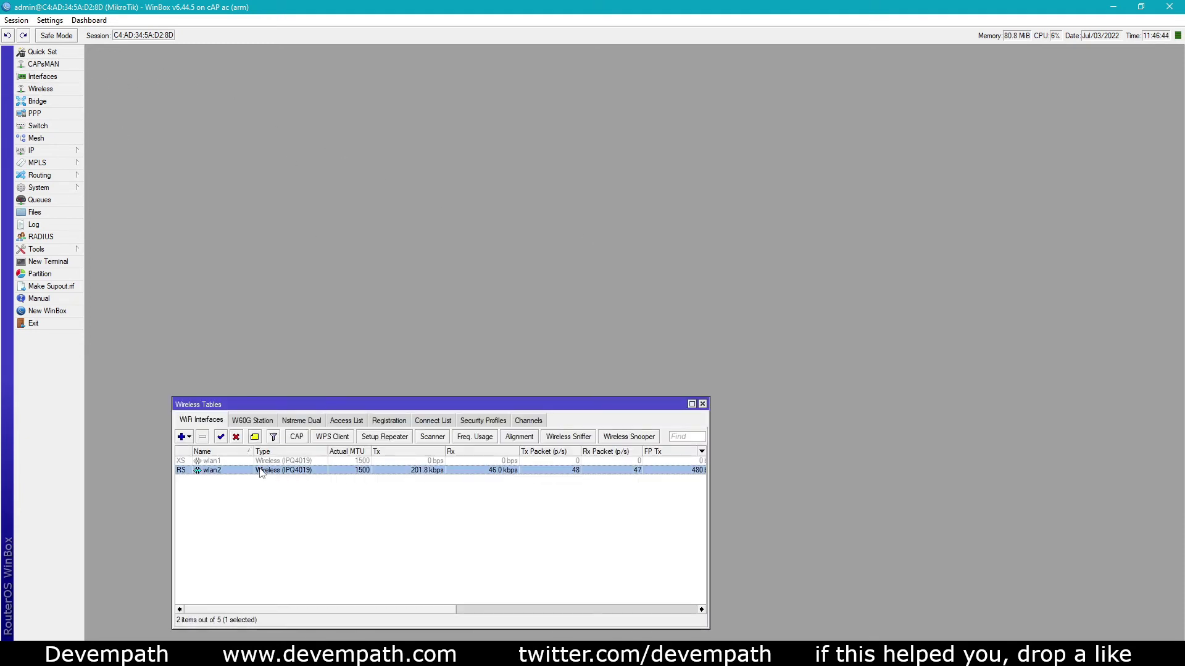
pyautogui.doubleClick(506, 471)
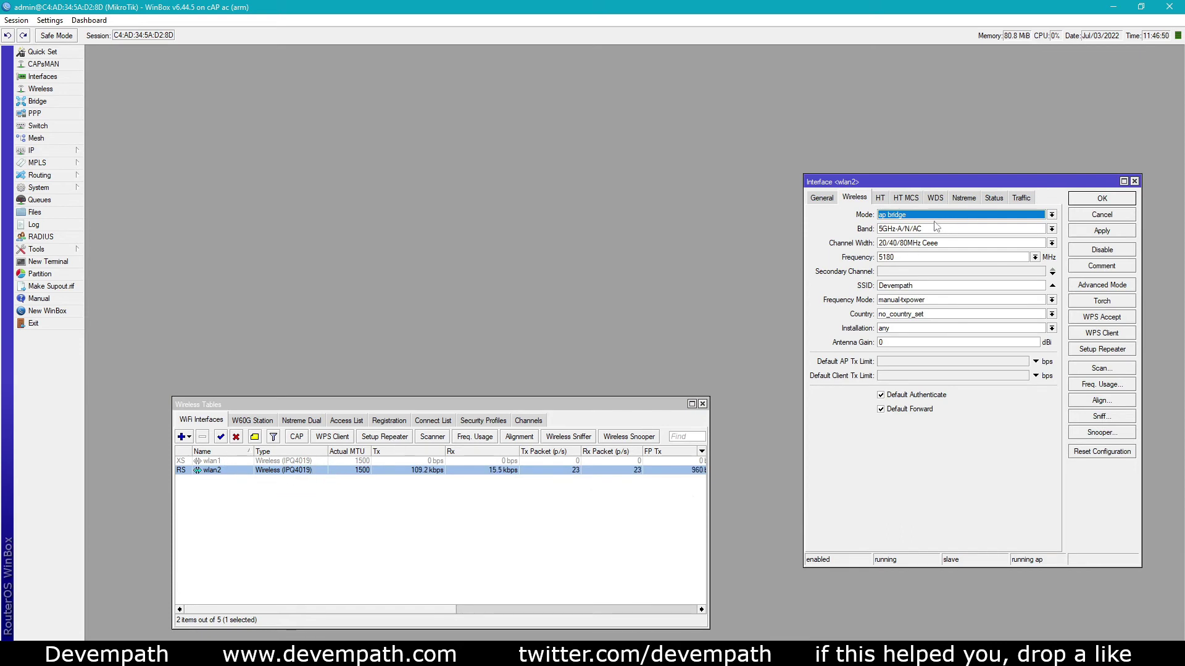
pyautogui.click(909, 216)
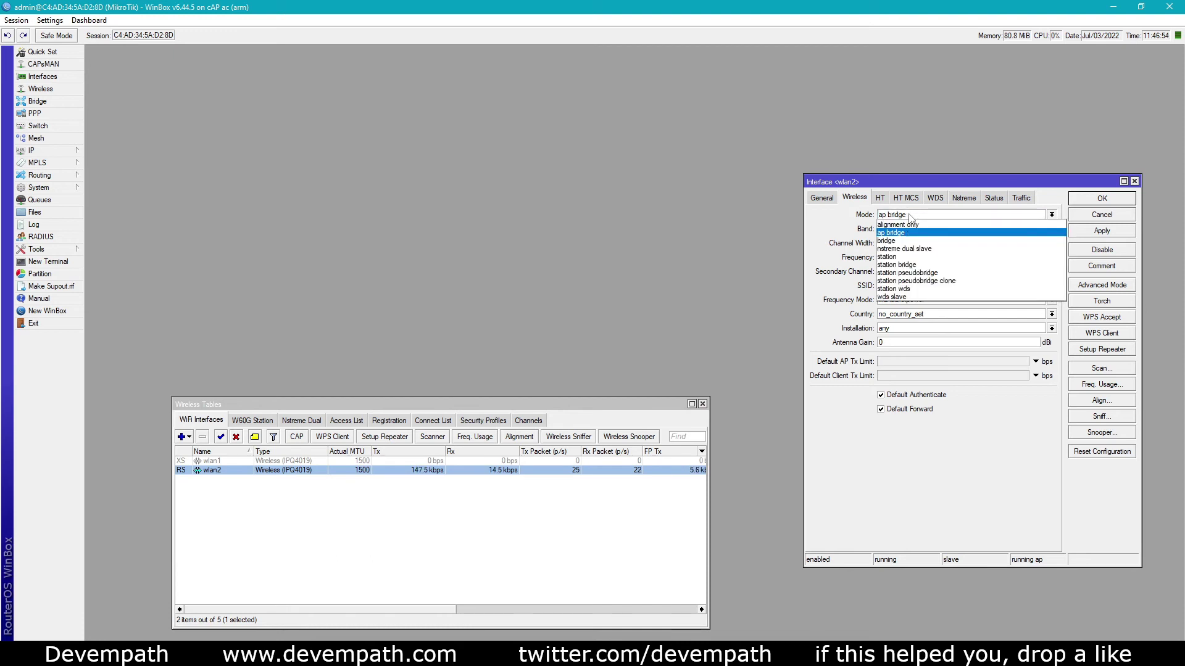
pyautogui.click(896, 232)
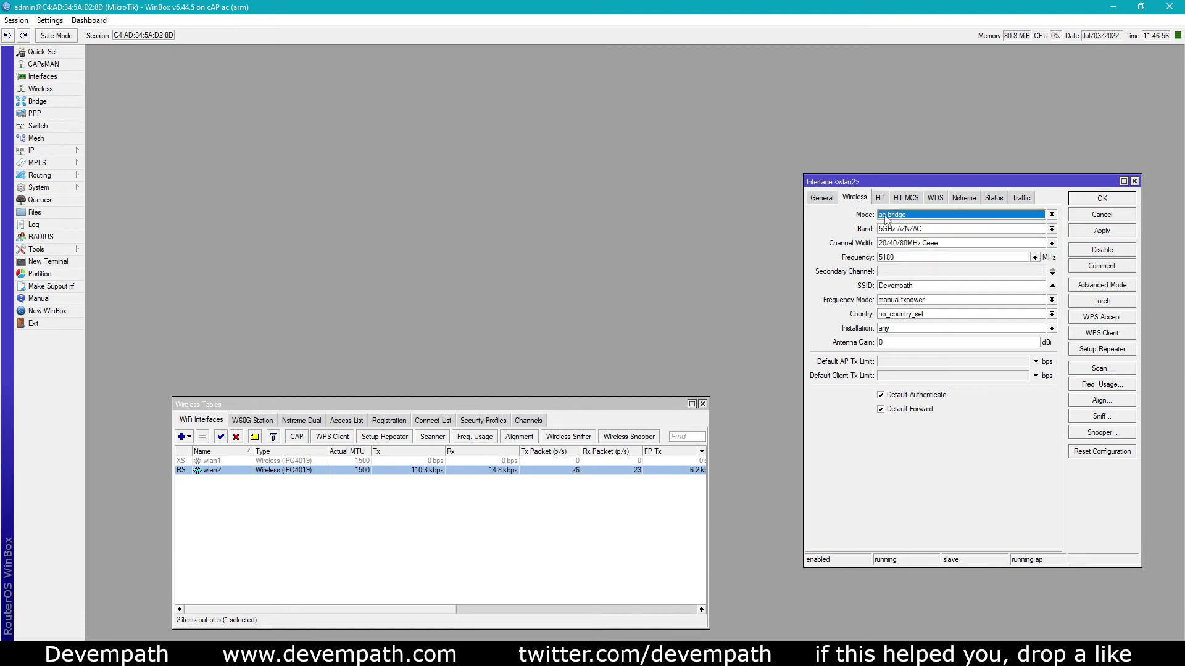
pyautogui.doubleClick(935, 285)
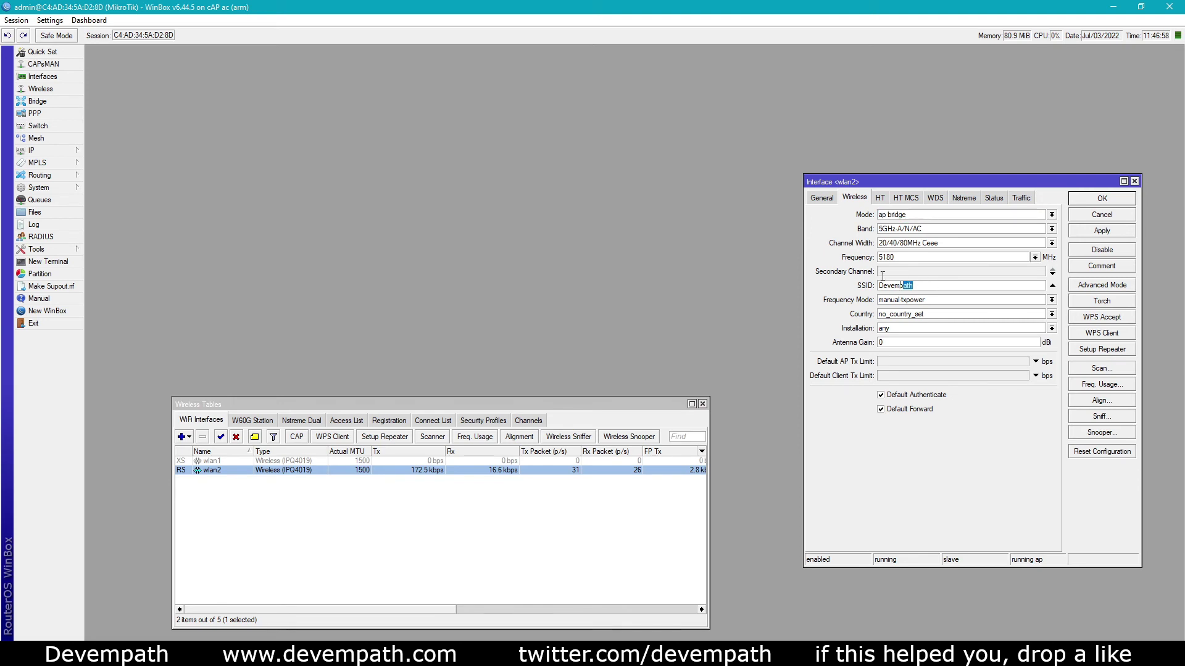
pyautogui.click(937, 285)
pyautogui.hotkey('ctrl', 'a')
pyautogui.click(1099, 216)
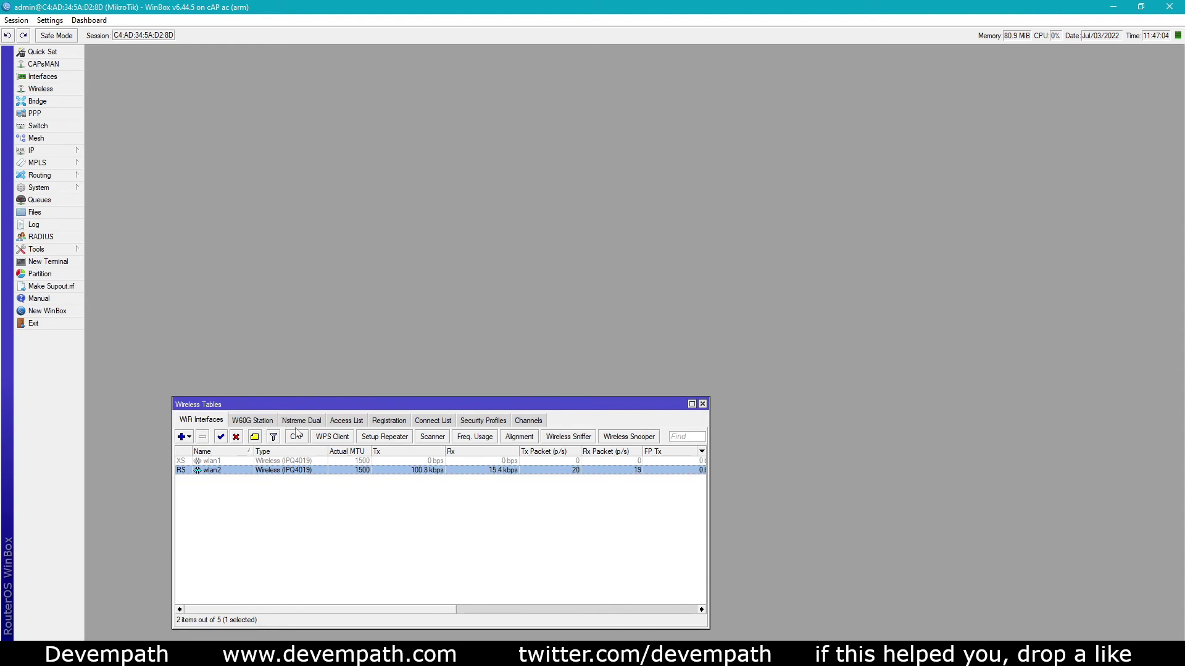
# Open the default profile in the Security Profiles list to review its WPA2 settings
pyautogui.click(430, 423)
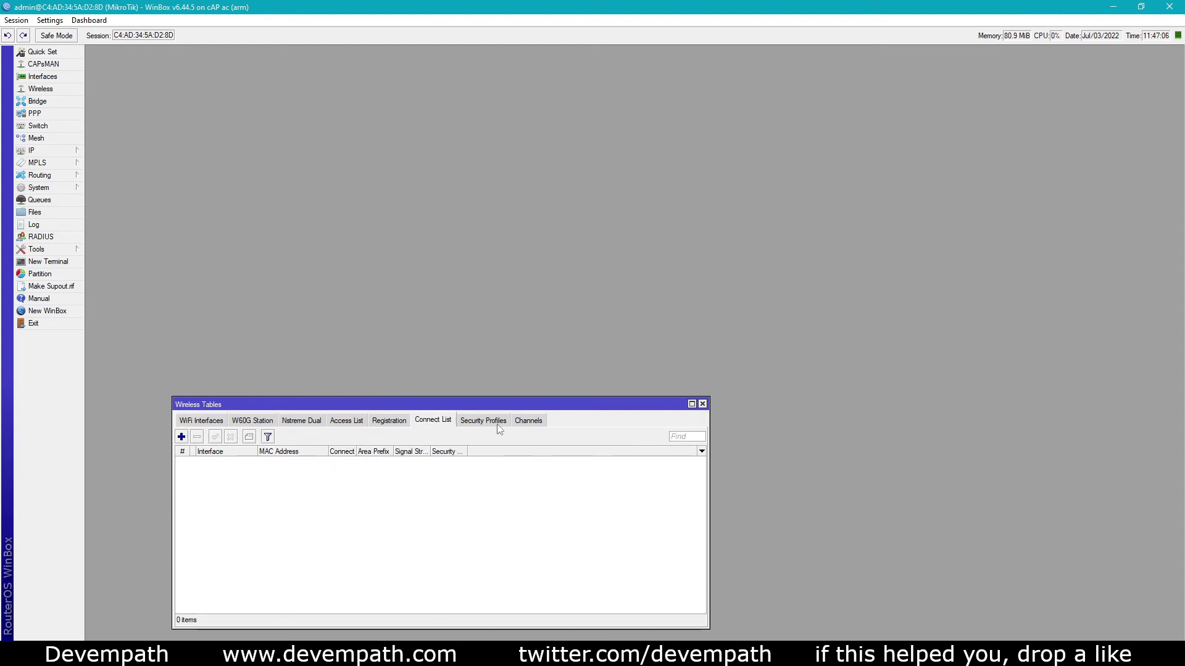
pyautogui.click(497, 424)
pyautogui.doubleClick(337, 461)
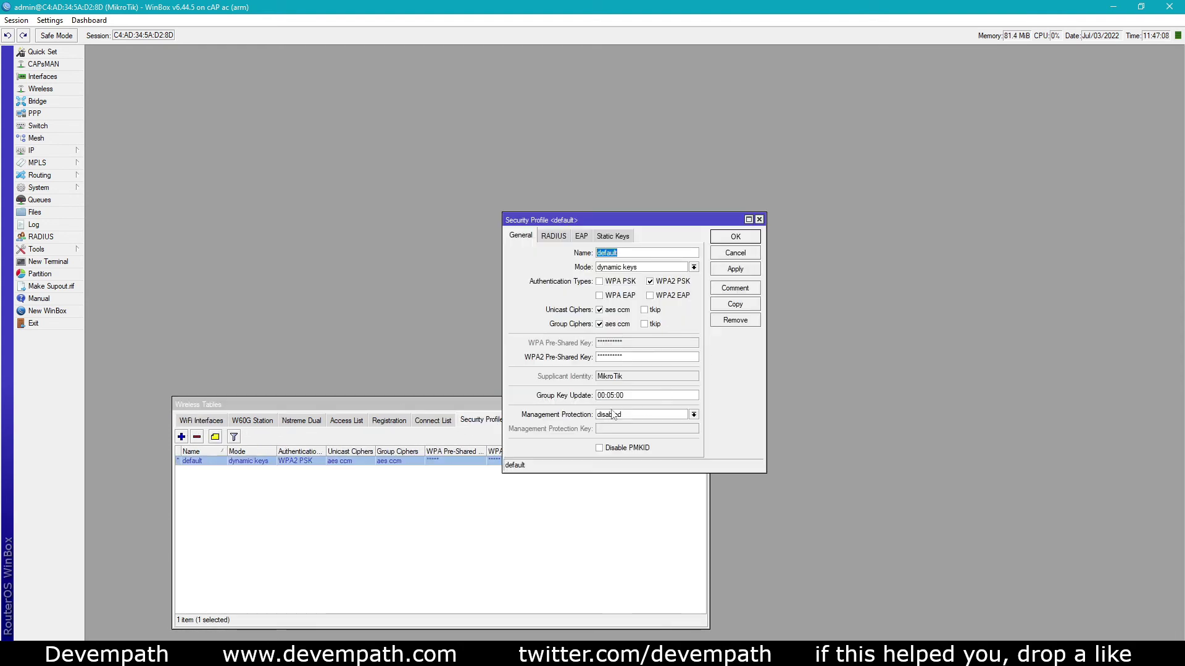
# Close the security profile unchanged, then open and position the Bridge window showing bridge1
pyautogui.click(721, 255)
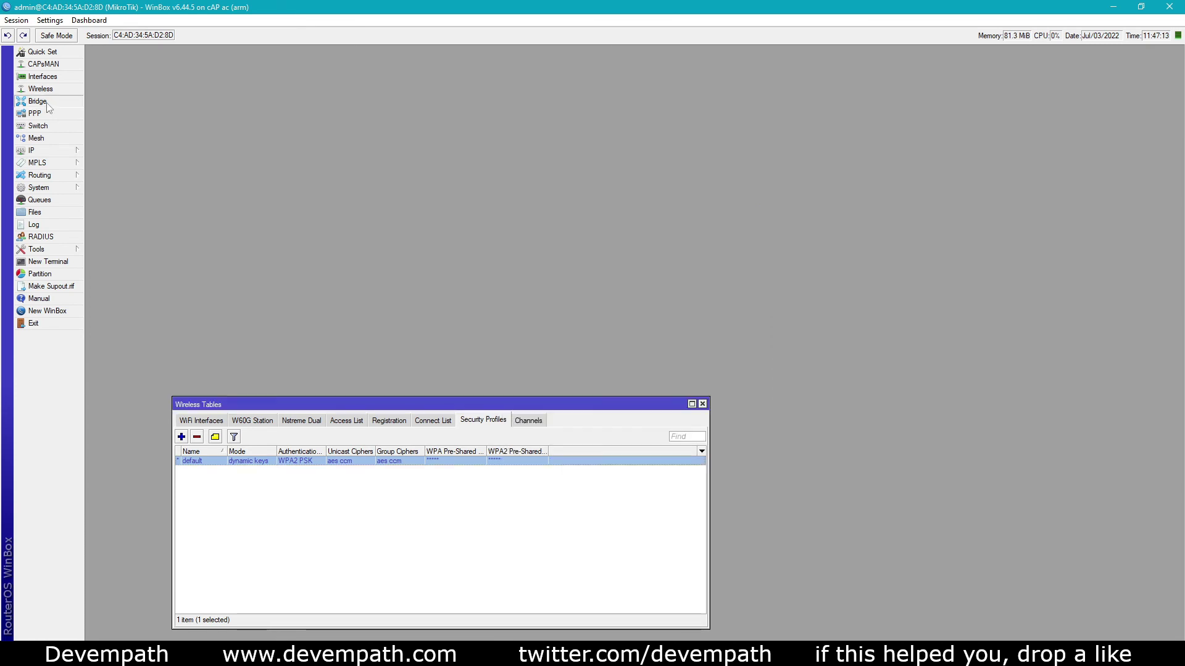
pyautogui.click(37, 101)
pyautogui.moveTo(289, 64); pyautogui.dragTo(632, 117)
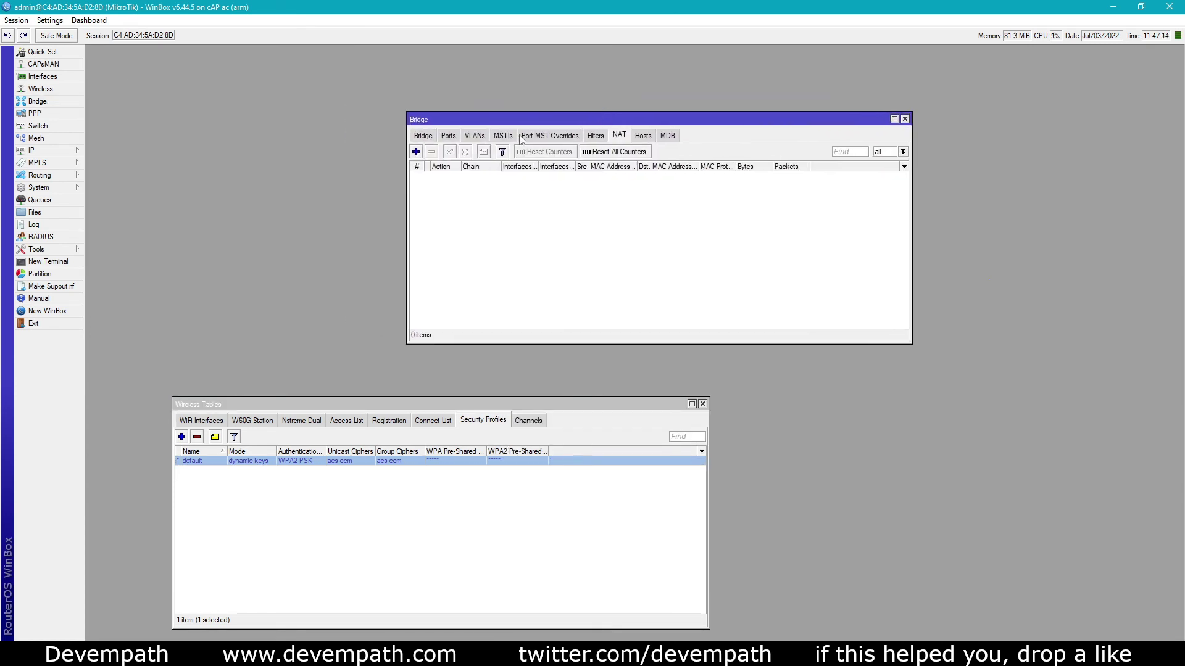
pyautogui.click(422, 135)
pyautogui.moveTo(481, 120); pyautogui.dragTo(724, 156)
pyautogui.click(725, 214)
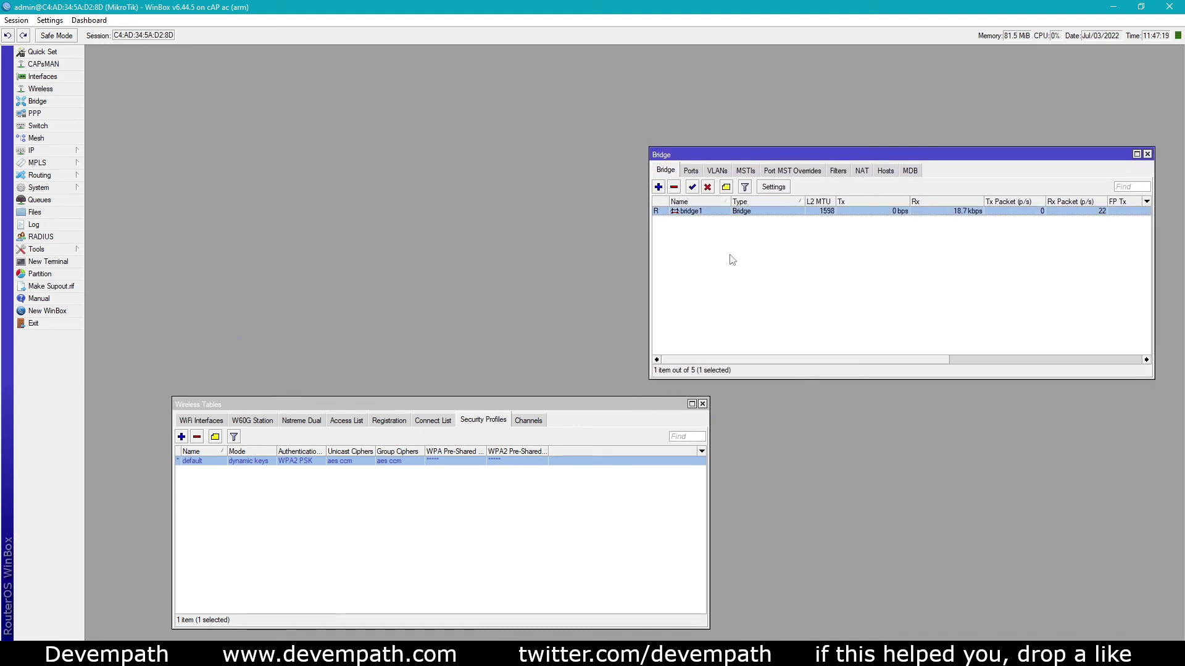
# Review bridge1's ports, highlighting the wlan2 and wlan1 wireless ports
pyautogui.click(695, 173)
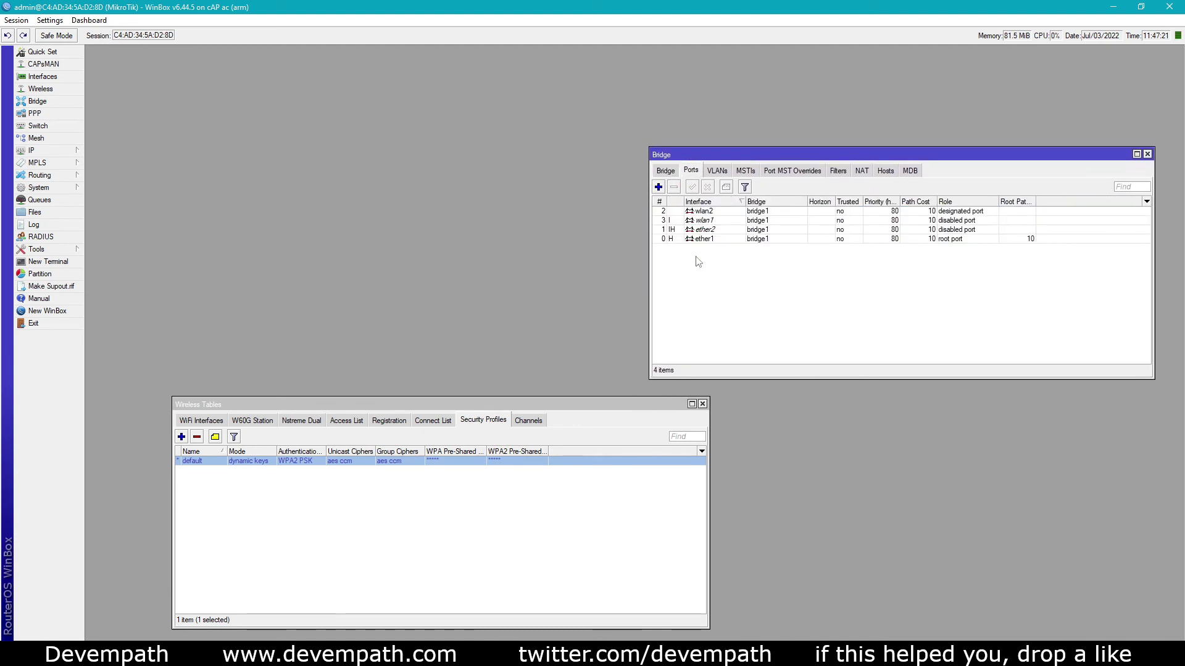
pyautogui.click(710, 211)
pyautogui.moveTo(710, 231)
pyautogui.mouseDown()
pyautogui.moveTo(711, 240)
pyautogui.moveTo(711, 213)
pyautogui.mouseUp()
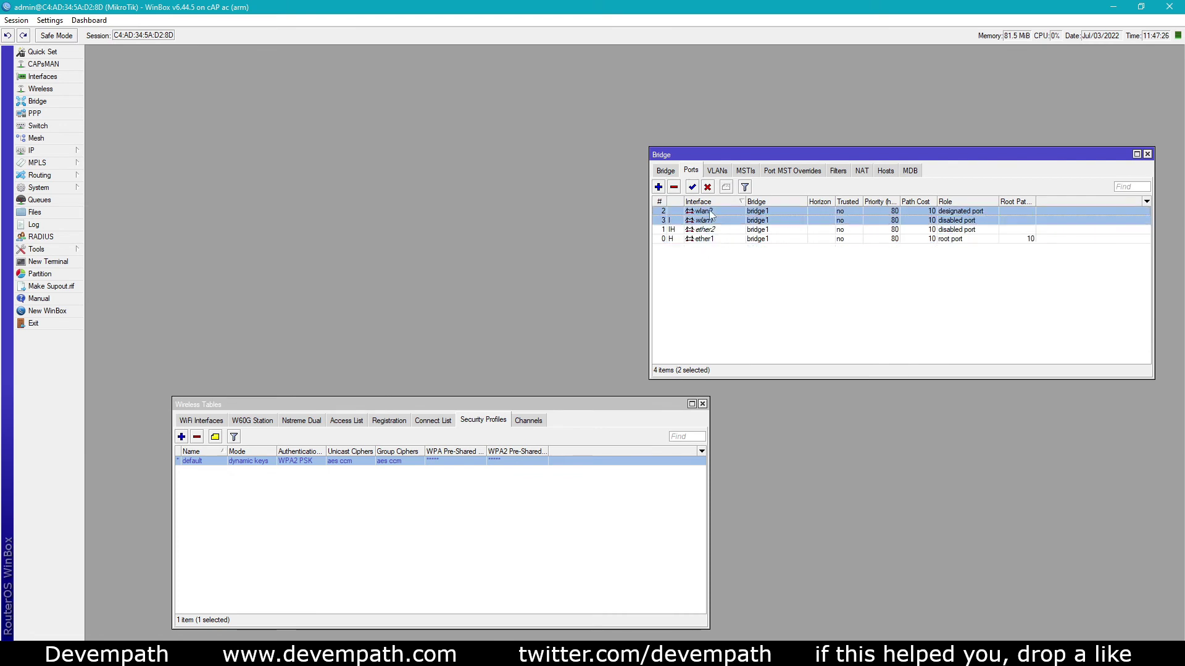
pyautogui.click(726, 263)
# Check the DHCP Client list showing bridge1 bound with address 192.168.1.89
pyautogui.click(30, 150)
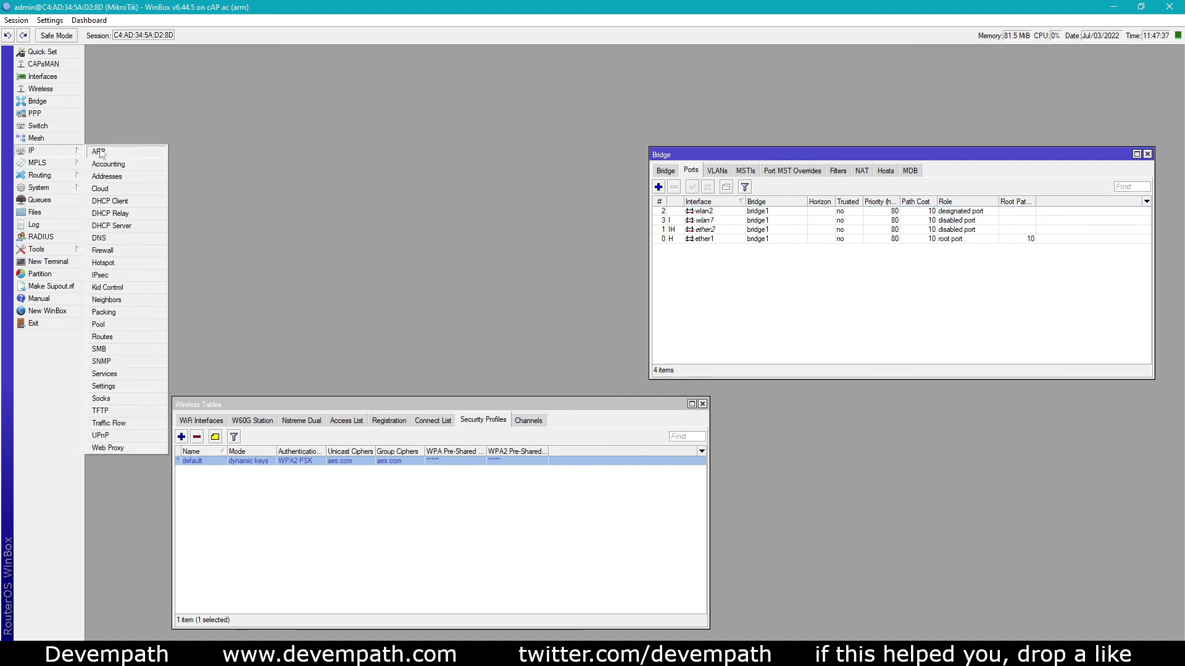
pyautogui.click(135, 203)
pyautogui.click(349, 131)
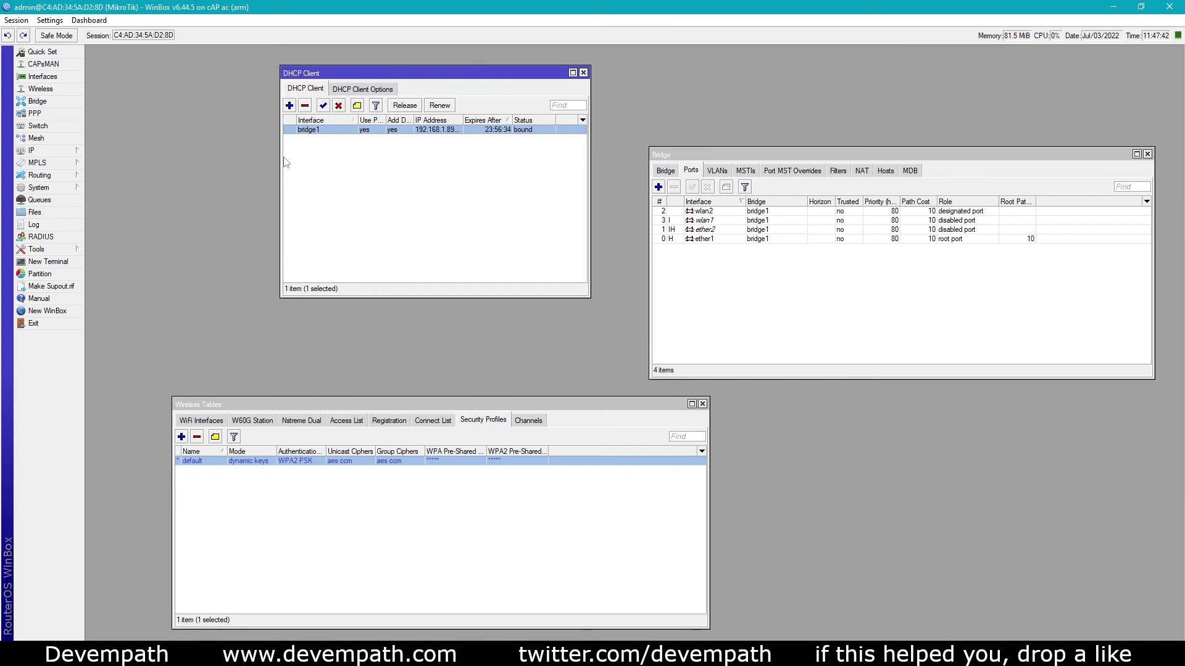
pyautogui.click(315, 220)
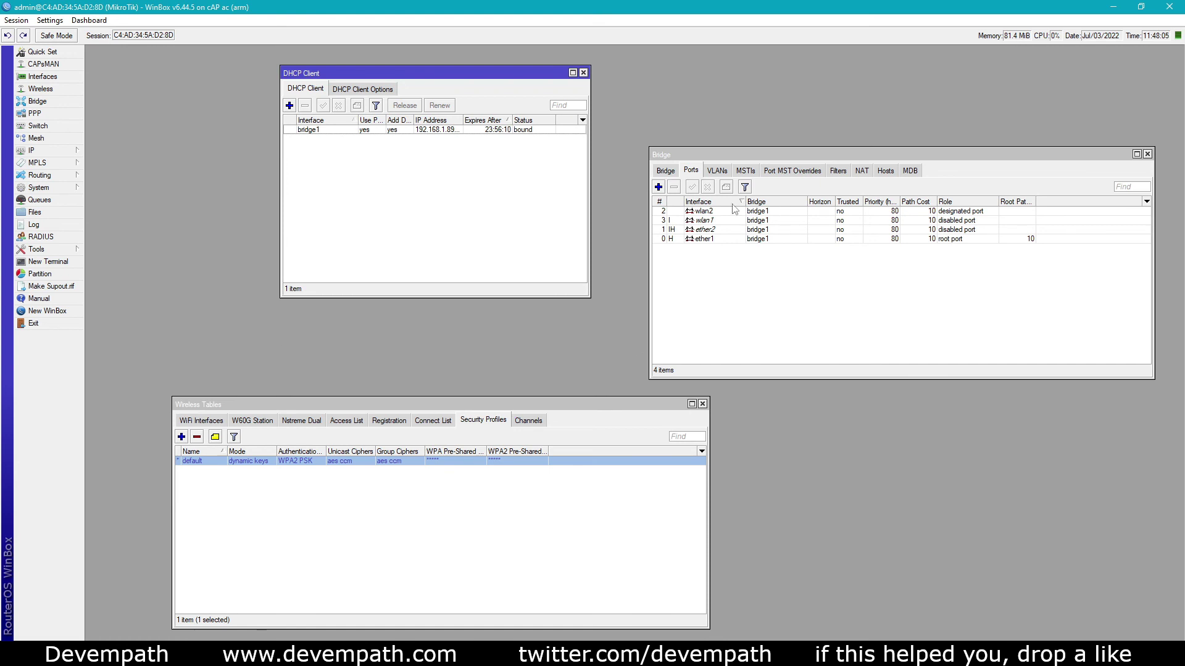
# Recheck the bridge list and bridge ports, then bring Wireless Tables back forward
pyautogui.click(667, 171)
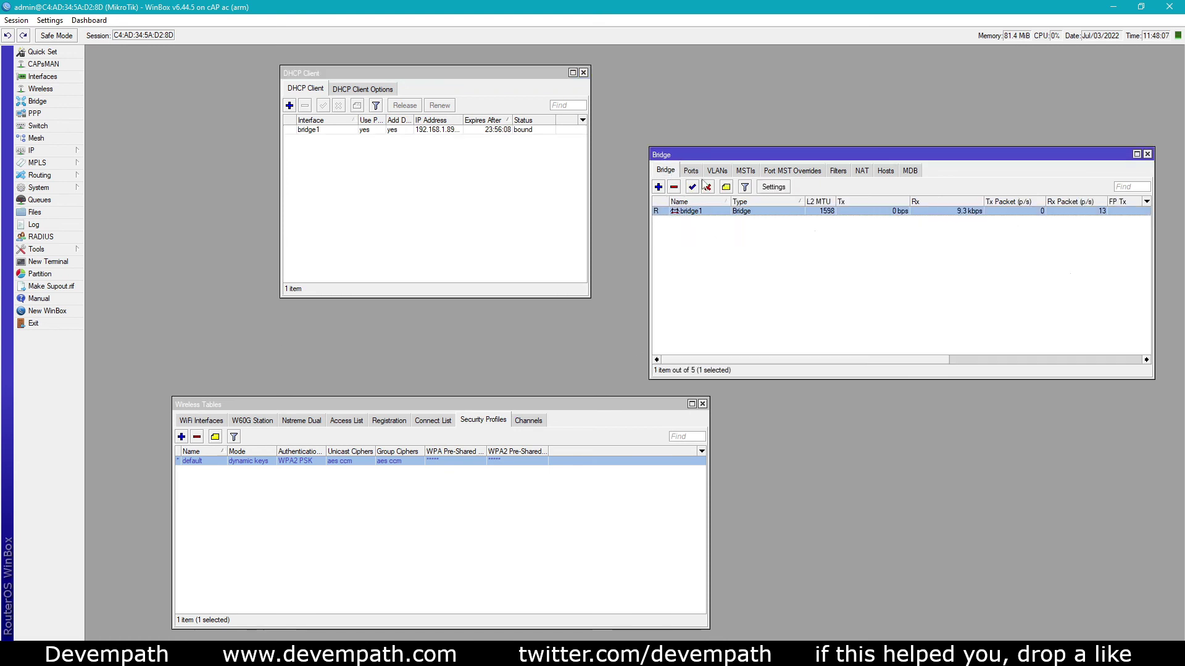
pyautogui.click(692, 173)
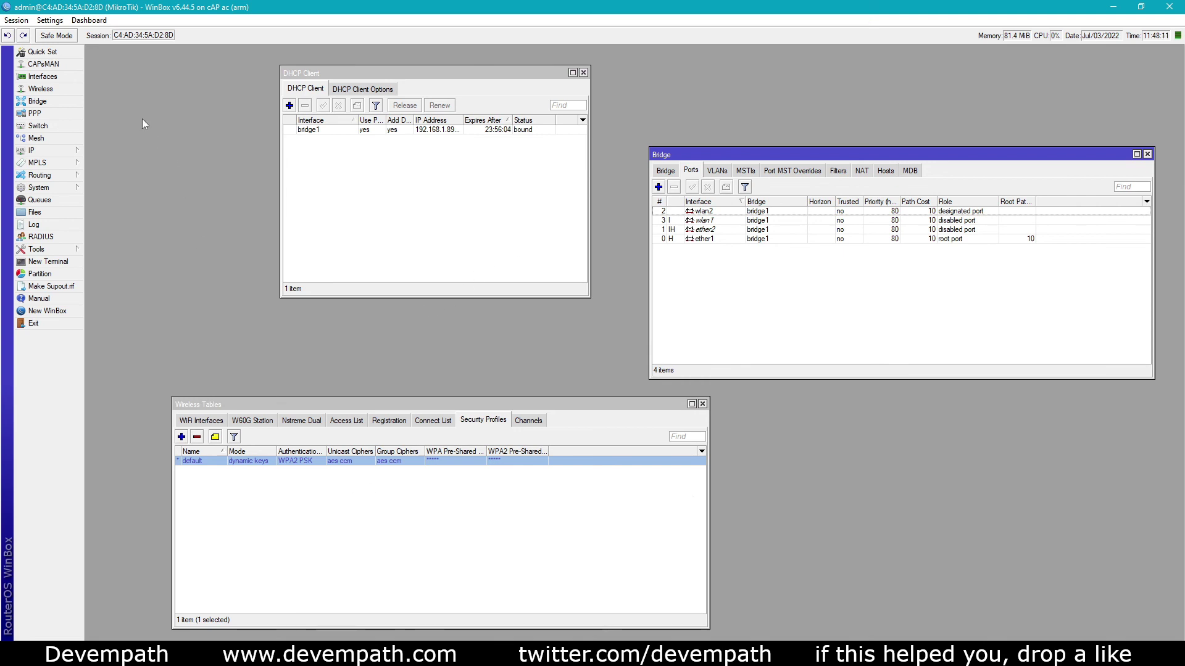
pyautogui.click(40, 89)
# Verify the Interface List memberships: ether1 as WAN; ether2, wlan1 and wlan2 as LAN
pyautogui.click(202, 421)
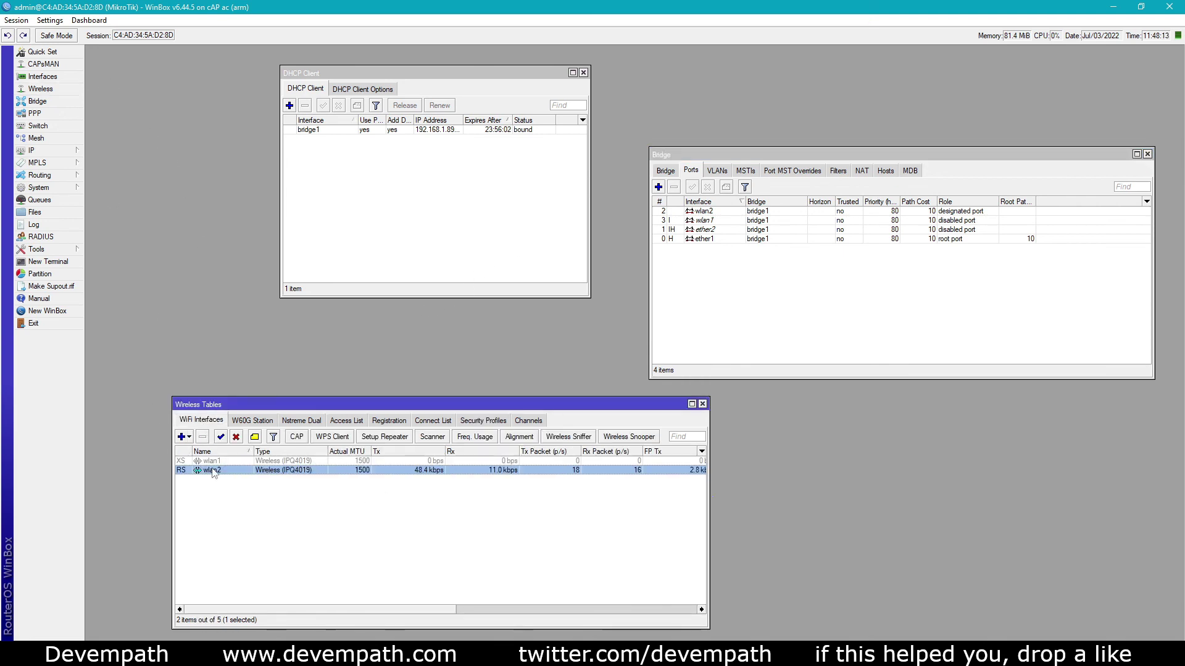
pyautogui.click(61, 77)
pyautogui.click(137, 302)
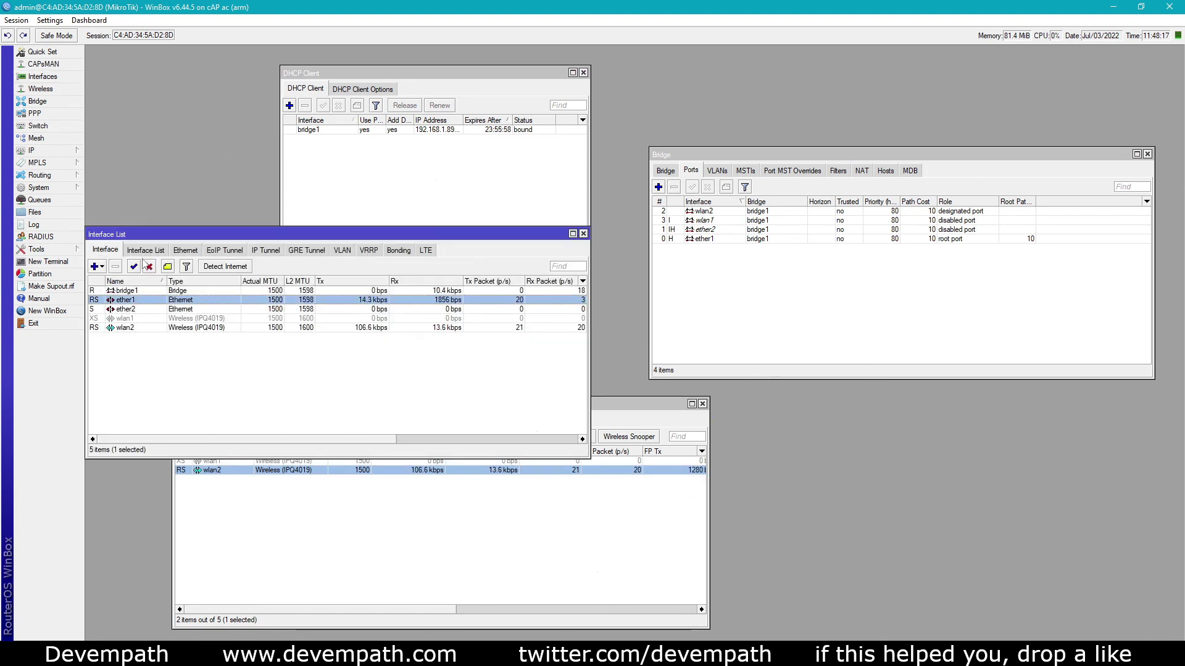
pyautogui.moveTo(160, 231); pyautogui.dragTo(203, 215)
pyautogui.click(186, 235)
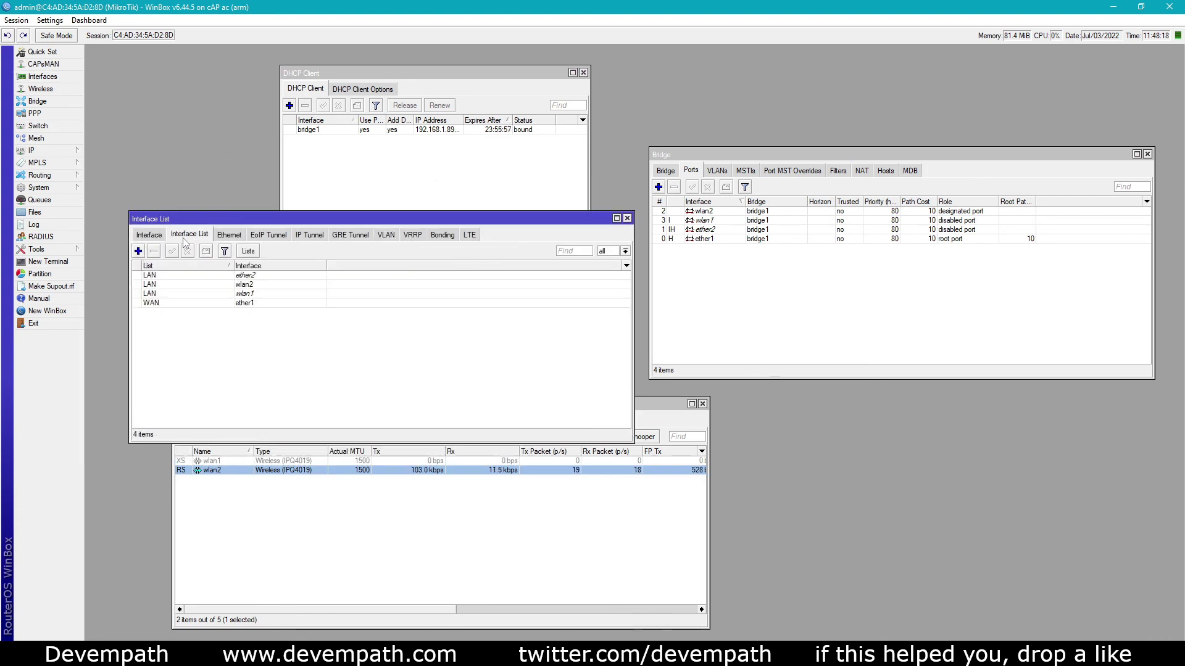
pyautogui.click(176, 278)
pyautogui.click(177, 285)
pyautogui.click(177, 303)
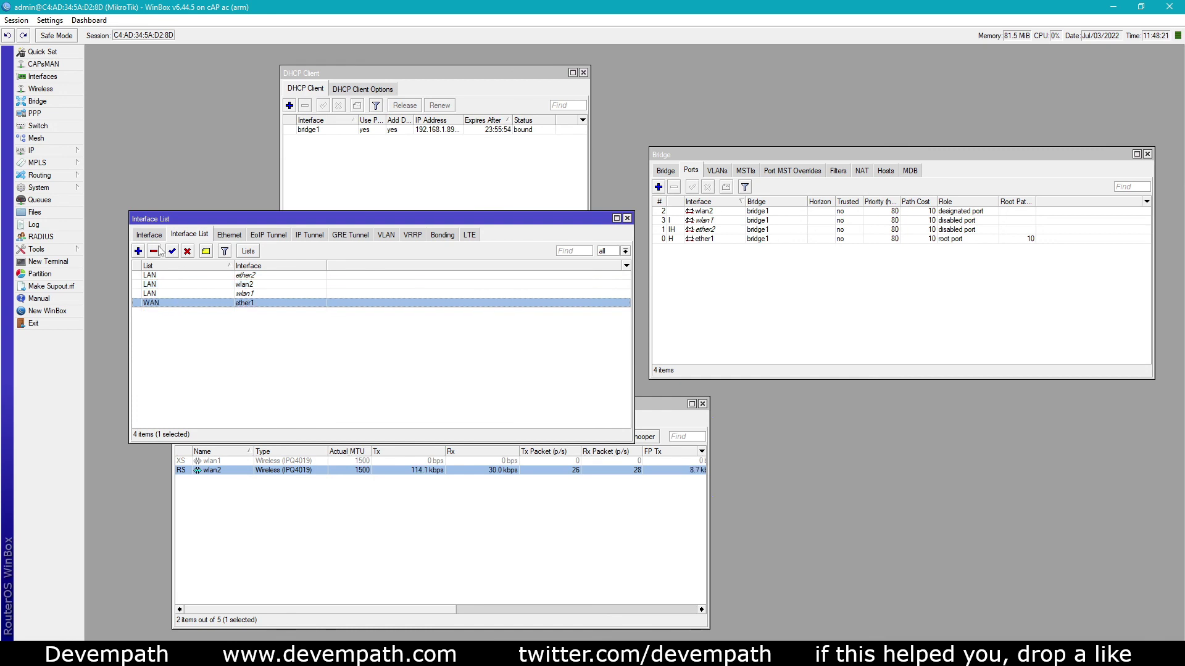
# Inspect the Ethernet interfaces: ether1 running with traffic, ether2 idle
pyautogui.click(233, 238)
pyautogui.click(219, 276)
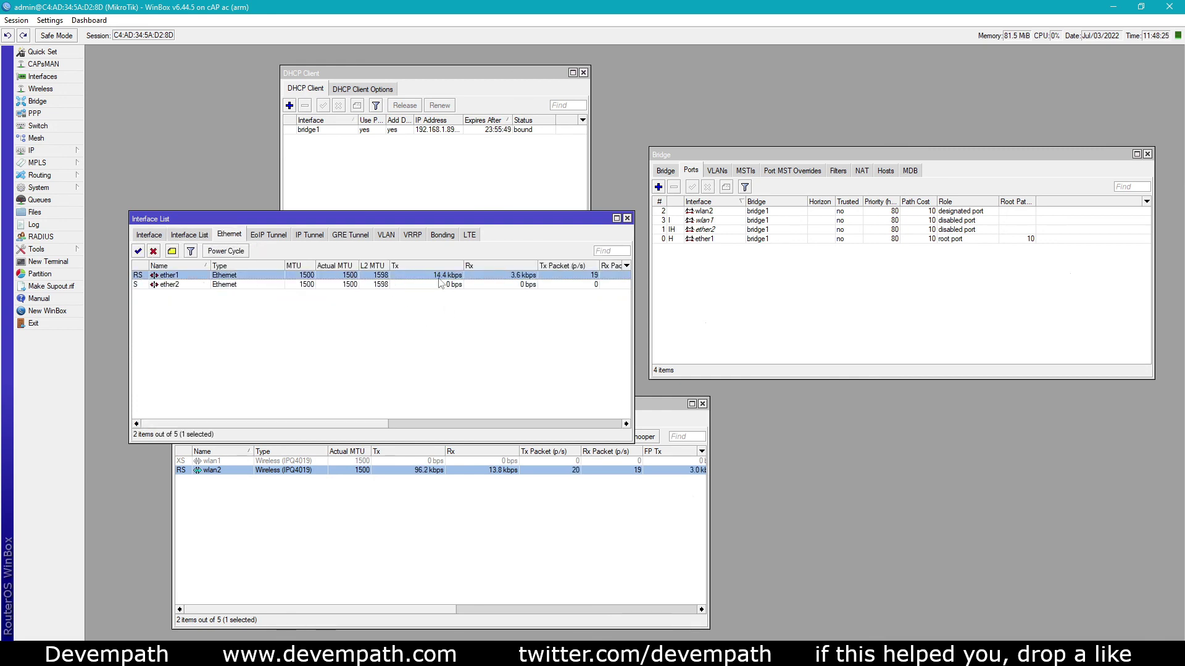
pyautogui.click(432, 486)
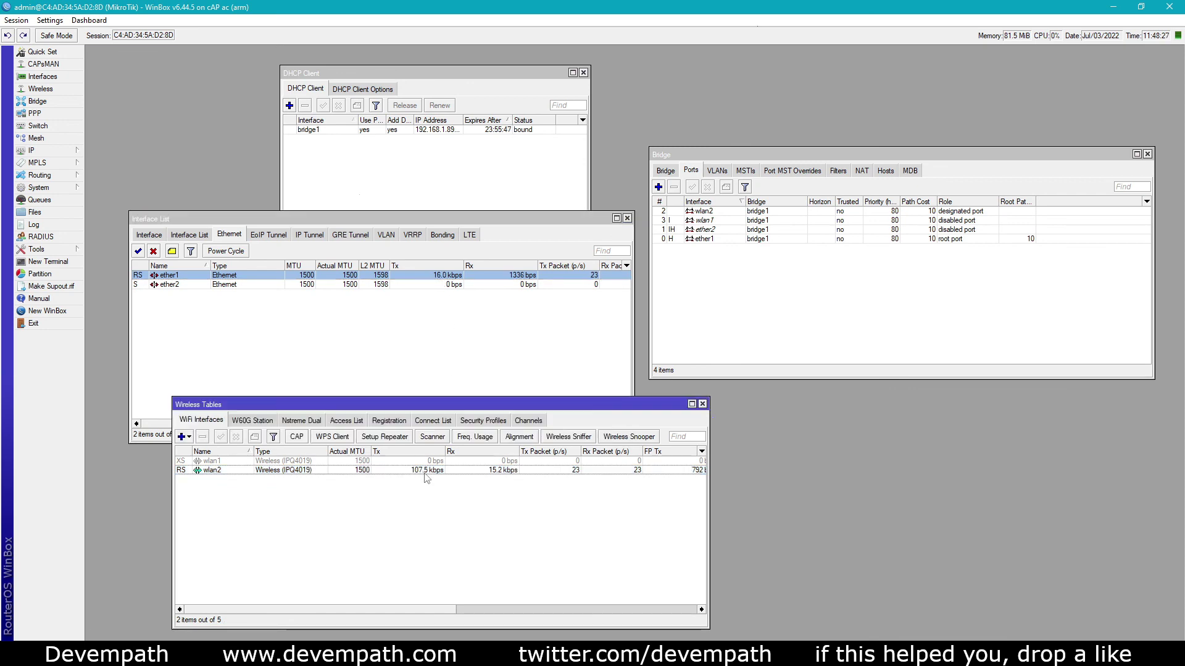